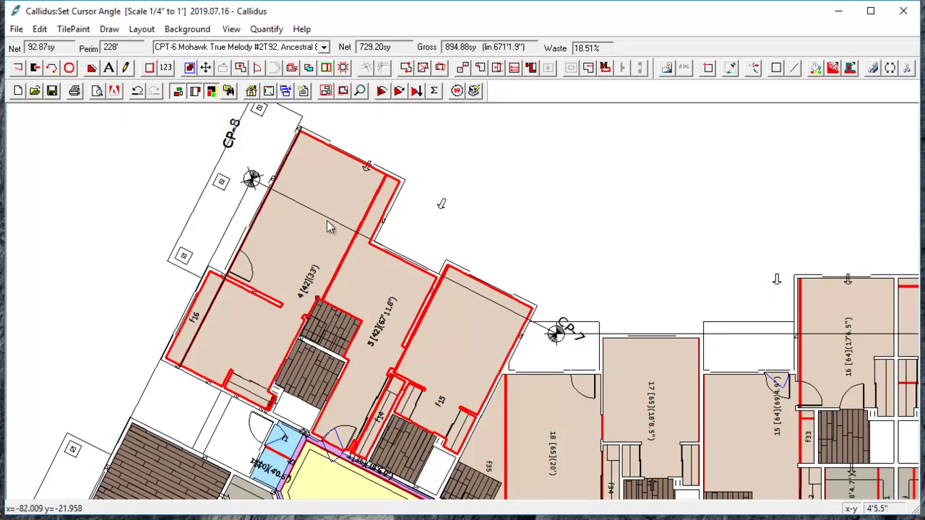
Step: Try the Self match pattern repeat for the CPT-6 carpet, restore Plain, and discard the material settings
{"action": "scroll", "coordinate": [312, 290], "scroll_direction": "down", "scroll_amount": 2}
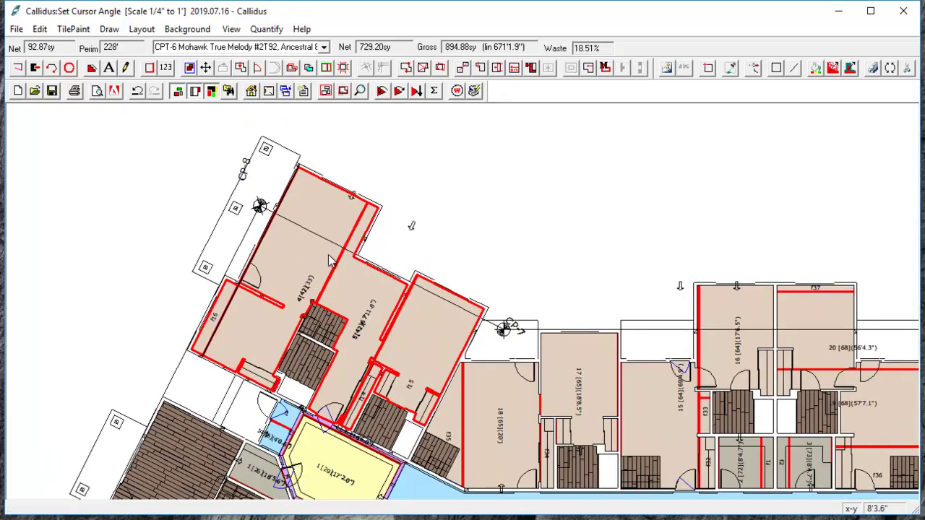
{"action": "scroll", "coordinate": [313, 291], "scroll_direction": "up", "scroll_amount": 2}
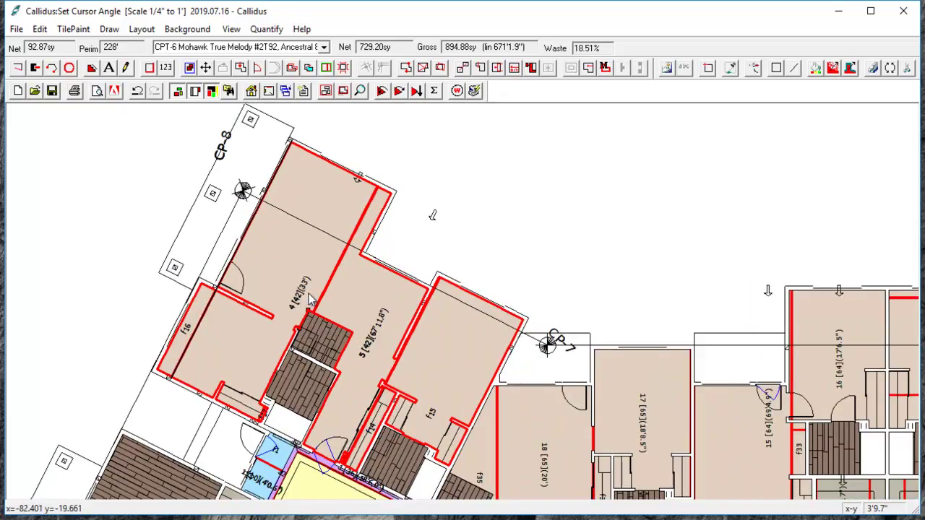
{"action": "left_click", "coordinate": [286, 92]}
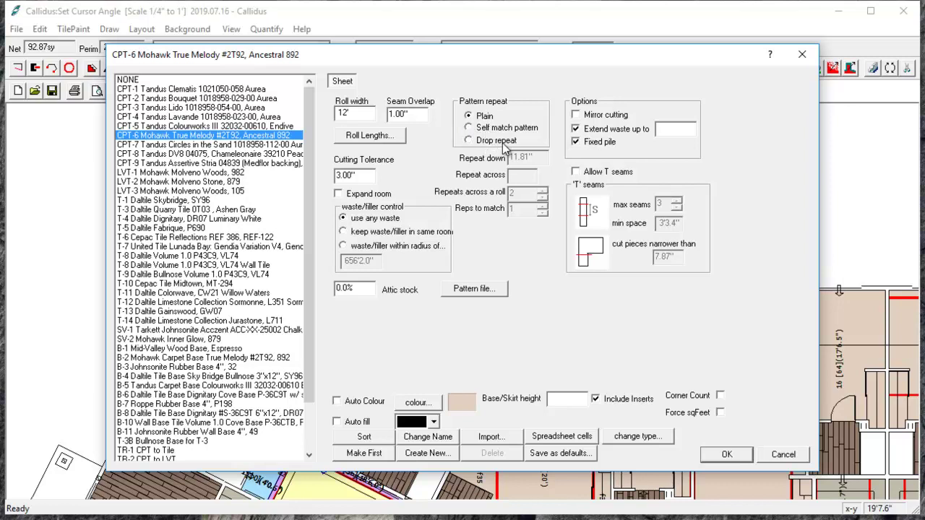
{"action": "left_click", "coordinate": [468, 128]}
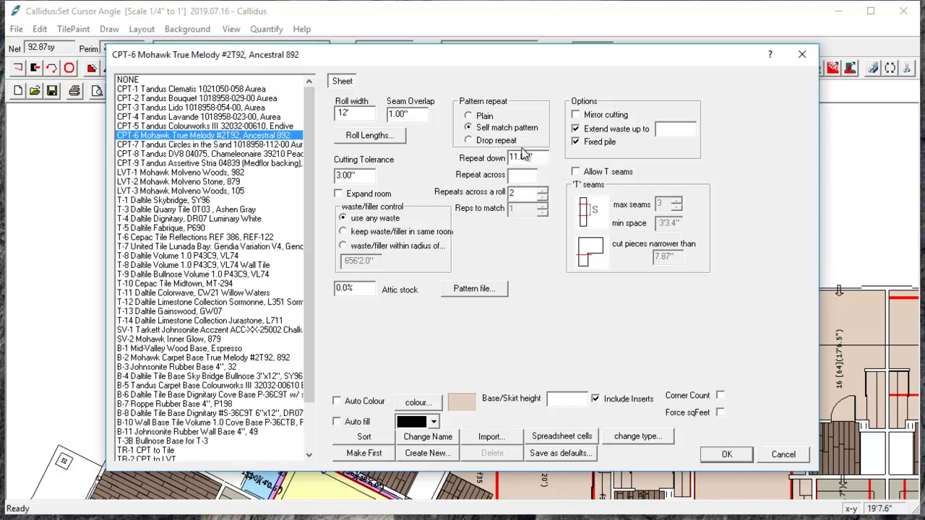
{"action": "left_click", "coordinate": [470, 117]}
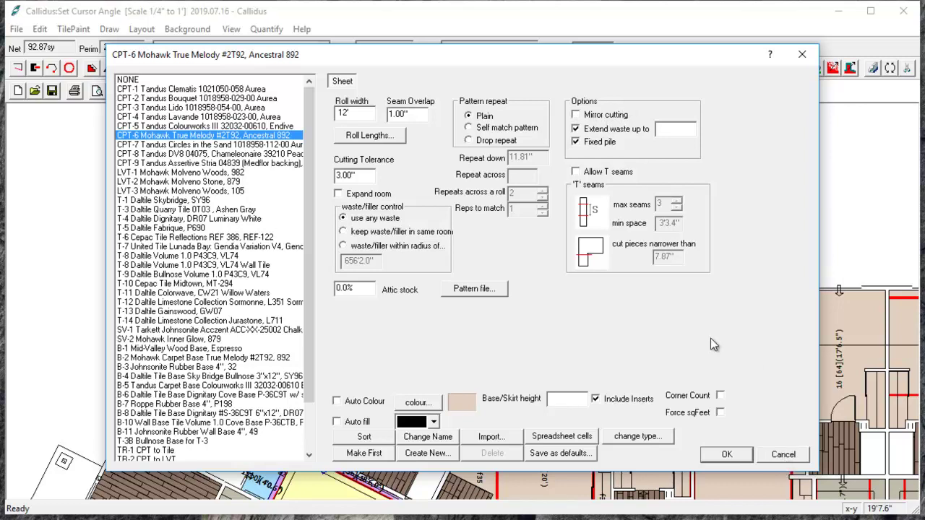
{"action": "left_click", "coordinate": [792, 453]}
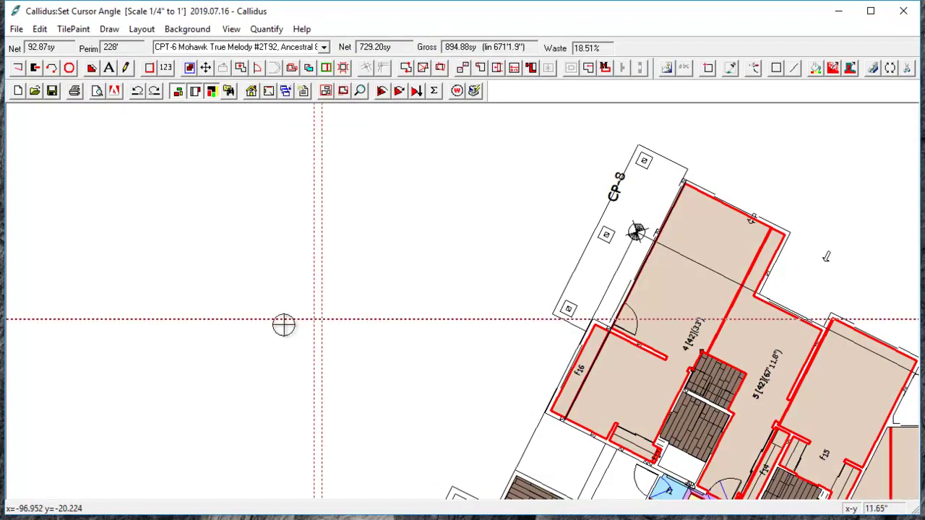
Step: Draw an L-shaped CPT-6 room of about 24 sy in the empty area beside the CP-8 unit
{"action": "left_click", "coordinate": [264, 354]}
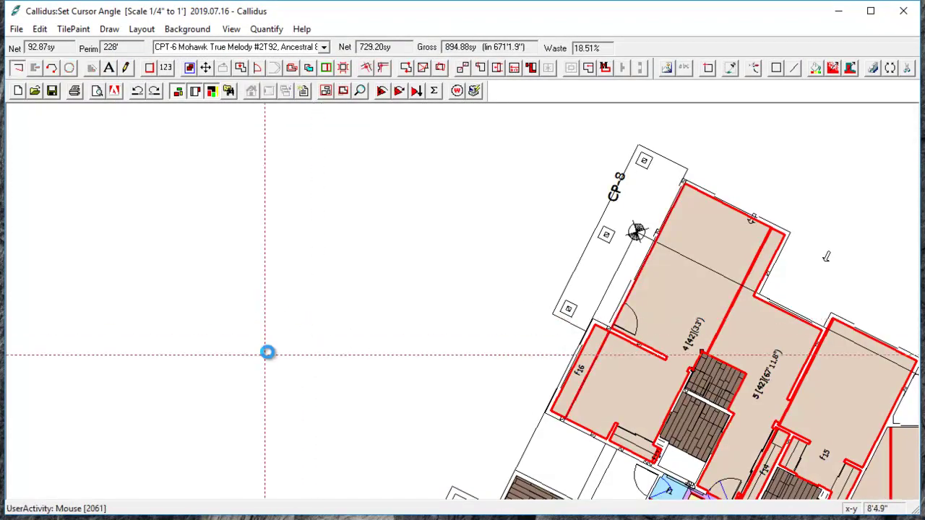
{"action": "left_click", "coordinate": [264, 191]}
{"action": "left_click", "coordinate": [389, 192]}
{"action": "left_click", "coordinate": [389, 279]}
{"action": "left_click", "coordinate": [308, 280]}
{"action": "left_click", "coordinate": [308, 354]}
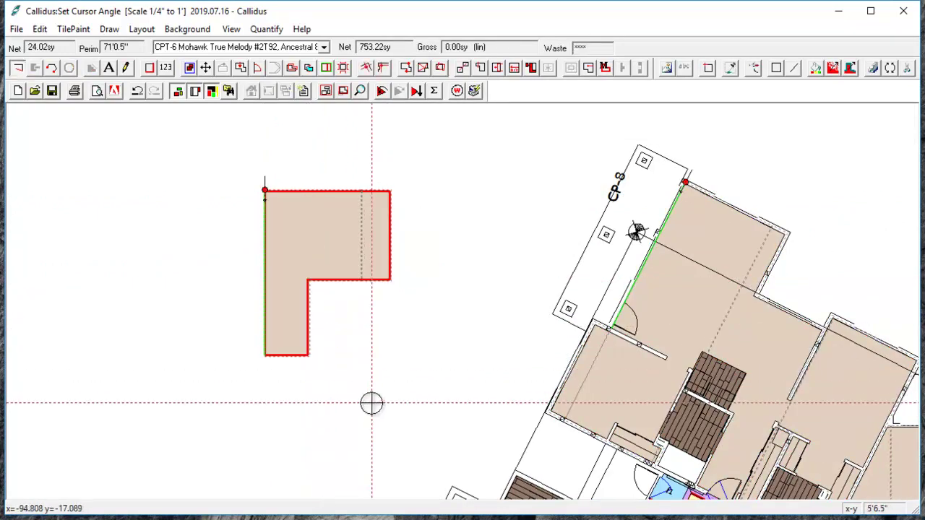
Step: Draw an oppositely oriented L-shaped CPT-6 room of about 33 sy below the first L-shaped room
{"action": "left_click", "coordinate": [354, 362]}
{"action": "left_click", "coordinate": [391, 362]}
{"action": "scroll", "coordinate": [388, 449], "scroll_direction": "down", "scroll_amount": 3}
{"action": "left_click", "coordinate": [380, 368]}
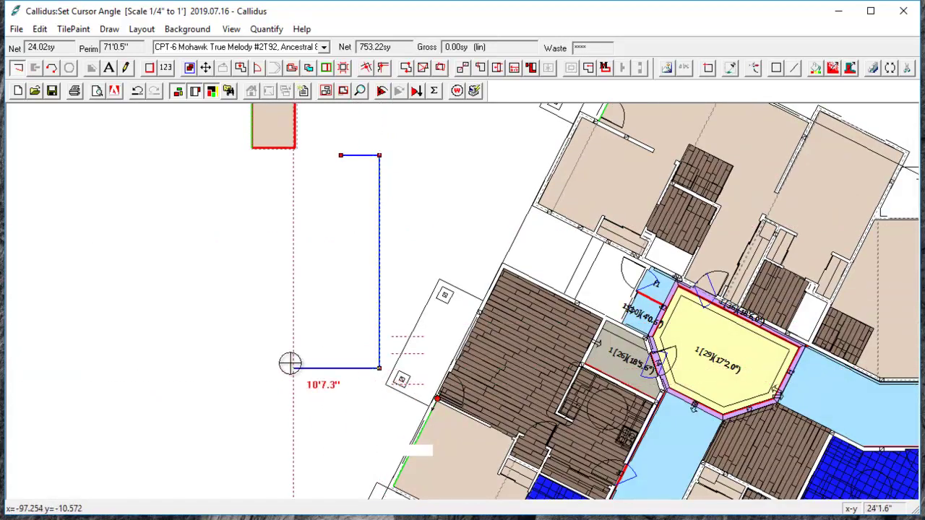
{"action": "left_click", "coordinate": [253, 366]}
{"action": "left_click", "coordinate": [258, 239]}
{"action": "right_click", "coordinate": [293, 241]}
{"action": "left_click_drag", "start_coordinate": [294, 241], "coordinate": [308, 378]}
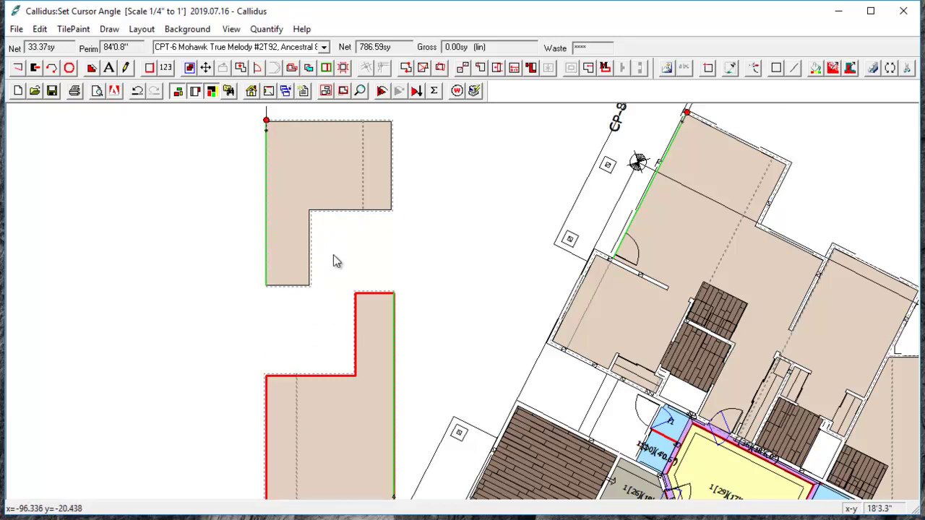
{"action": "left_click", "coordinate": [335, 175]}
Step: Try Stock list matching as the CPT-6 roll type, restore Custom woven rolls, and accept the roll methods
{"action": "left_click", "coordinate": [285, 90]}
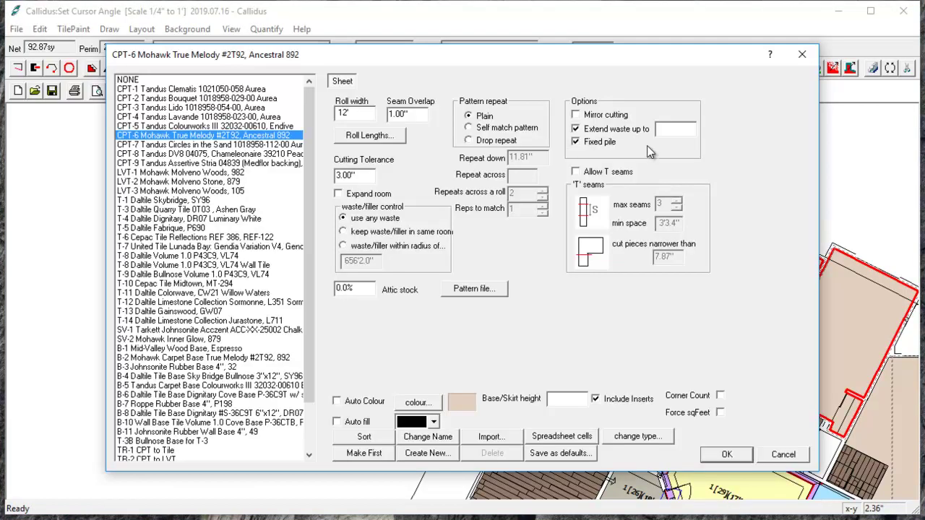
{"action": "left_click", "coordinate": [359, 137]}
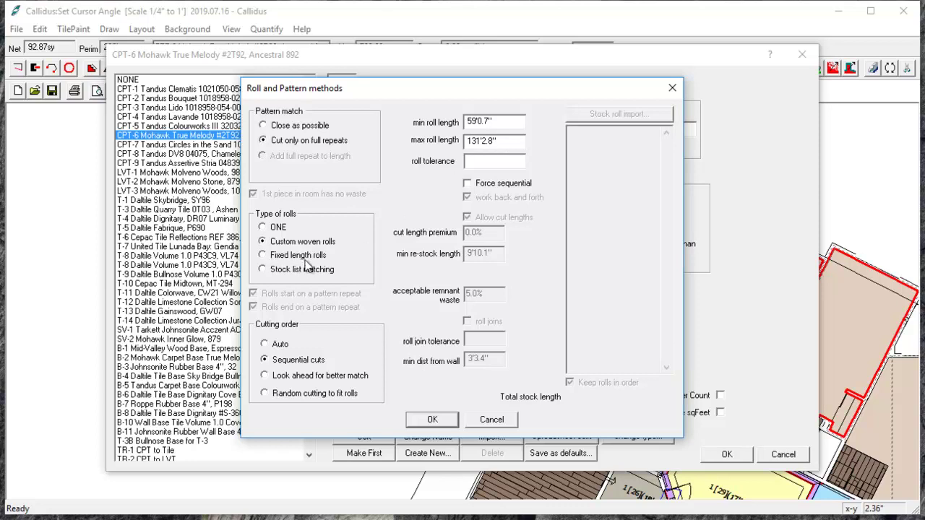
{"action": "left_click", "coordinate": [263, 270]}
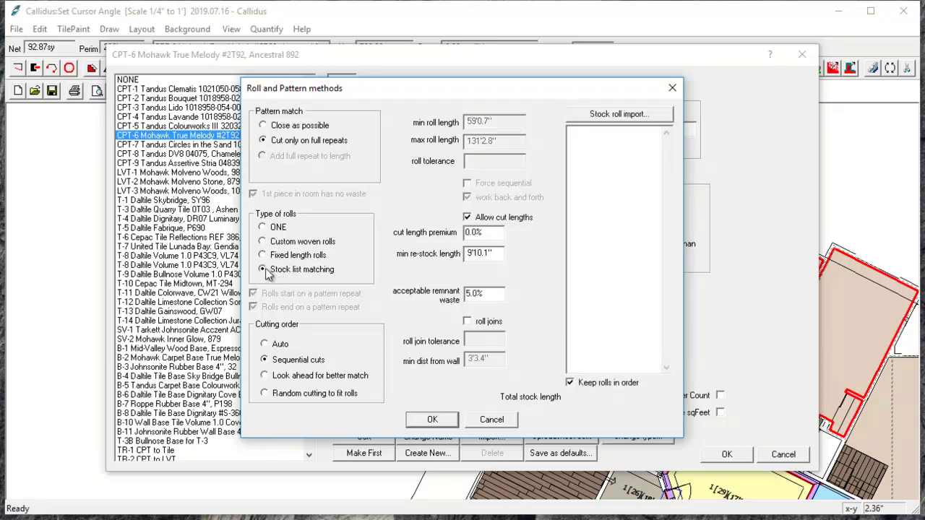
{"action": "left_click", "coordinate": [607, 137]}
{"action": "left_click", "coordinate": [263, 242]}
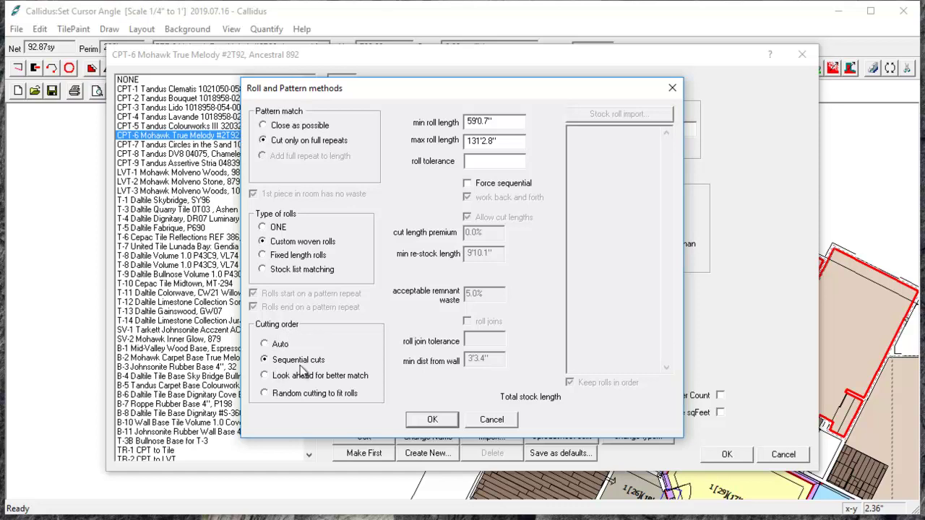
{"action": "left_click", "coordinate": [432, 420]}
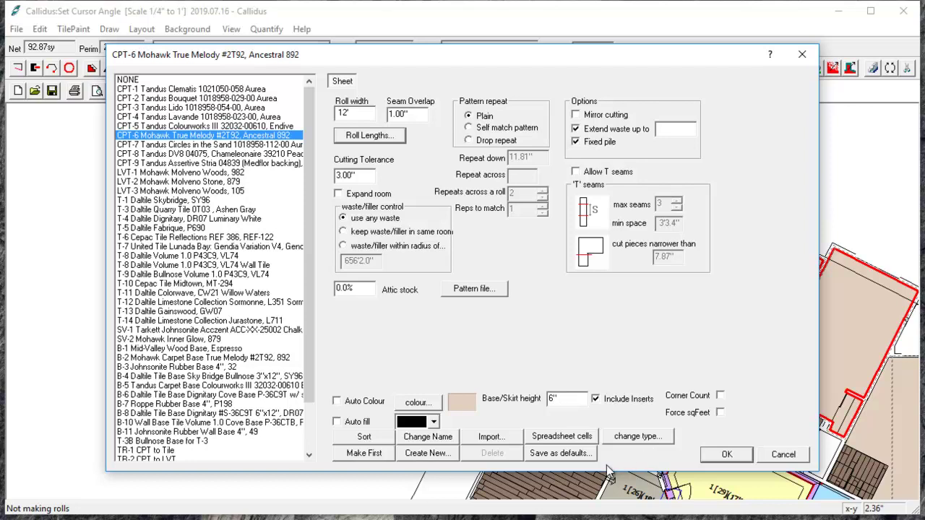
Step: Try a base/skirt height of 6'' for CPT-6, clear the value, and accept the material settings
{"action": "type", "text": "'"}
{"action": "key", "text": "BackSpace"}
{"action": "key", "text": "BackSpace"}
{"action": "key", "text": "BackSpace"}
{"action": "left_click", "coordinate": [726, 455]}
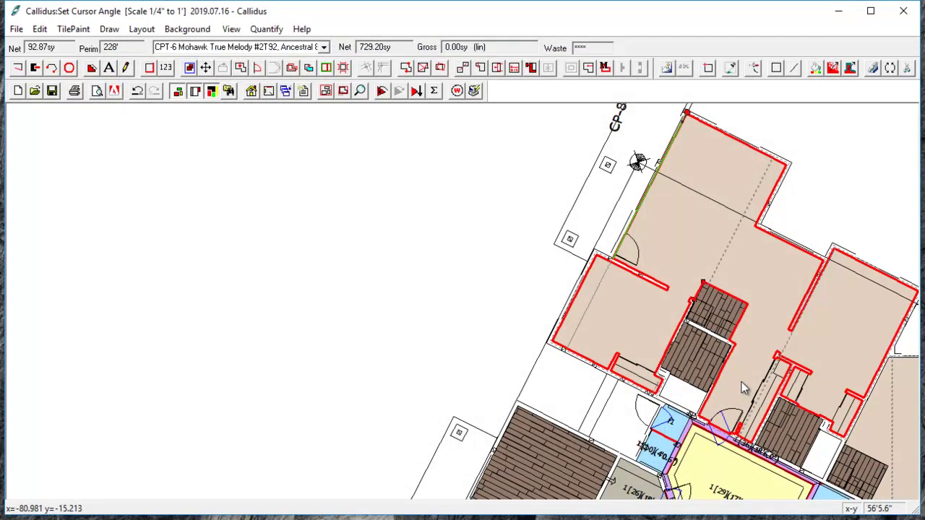
Step: Run material planning for the CPT-6 carpet to generate its seams, cuts and fillers
{"action": "scroll", "coordinate": [741, 382], "scroll_direction": "up", "scroll_amount": 3}
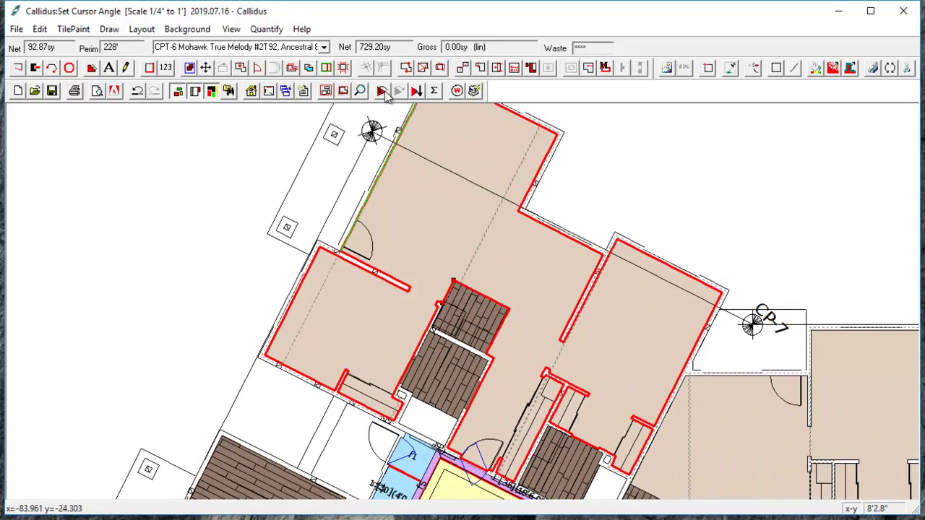
{"action": "left_click", "coordinate": [383, 91]}
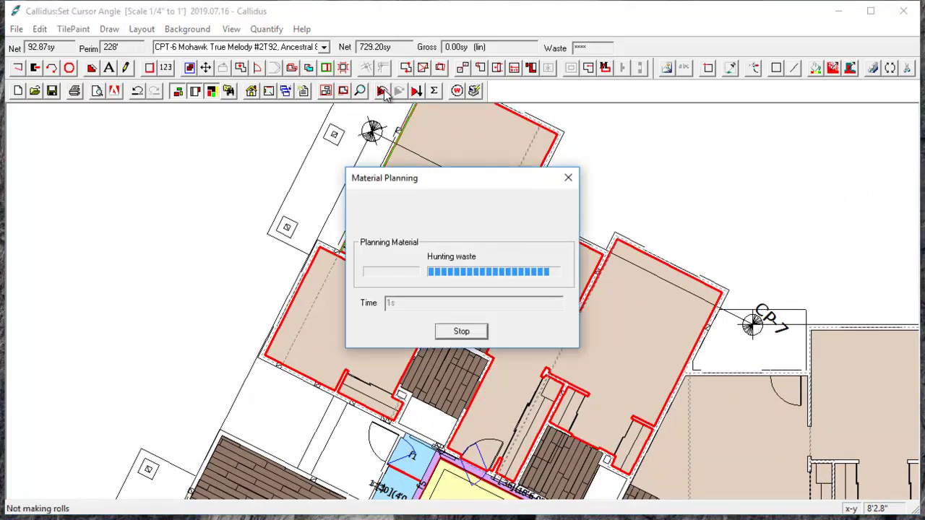
{"action": "left_click", "coordinate": [383, 92]}
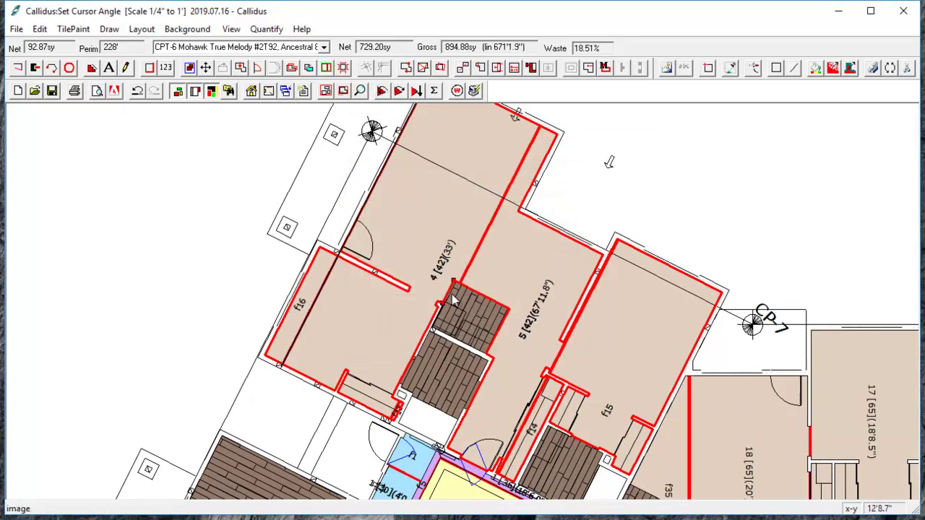
Step: Examine cut 4 in the CP-8 unit and its matching piece and fillers on the Roll 1 cutting layout
{"action": "scroll", "coordinate": [448, 249], "scroll_direction": "up", "scroll_amount": 2}
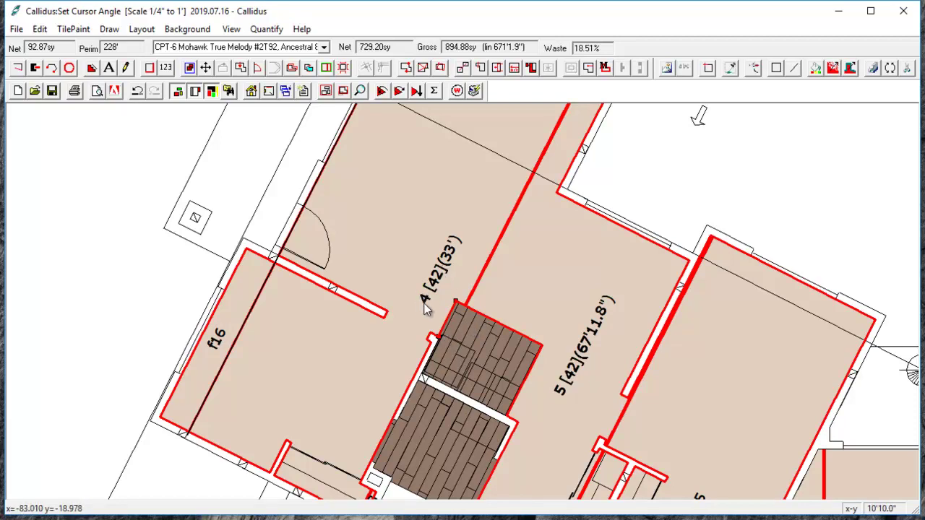
{"action": "left_click", "coordinate": [457, 254]}
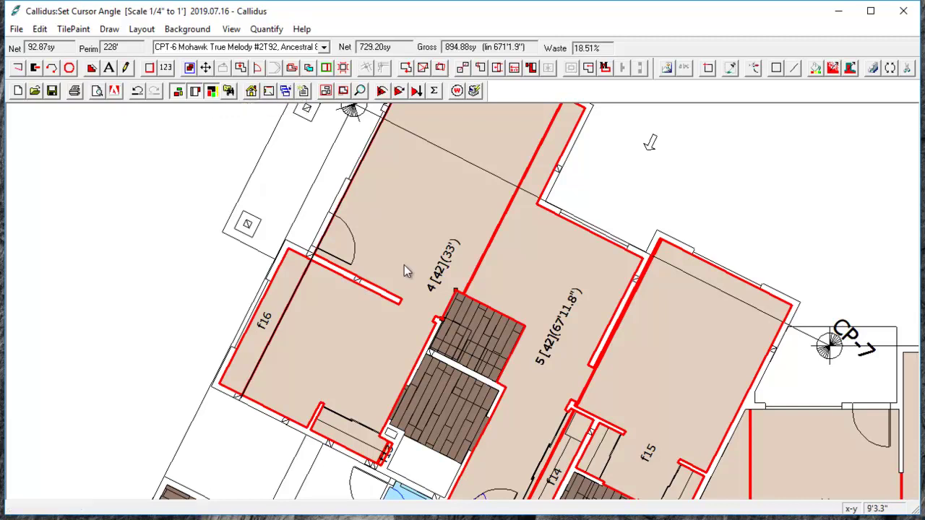
{"action": "scroll", "coordinate": [403, 264], "scroll_direction": "down", "scroll_amount": 3}
{"action": "scroll", "coordinate": [404, 264], "scroll_direction": "down", "scroll_amount": 3}
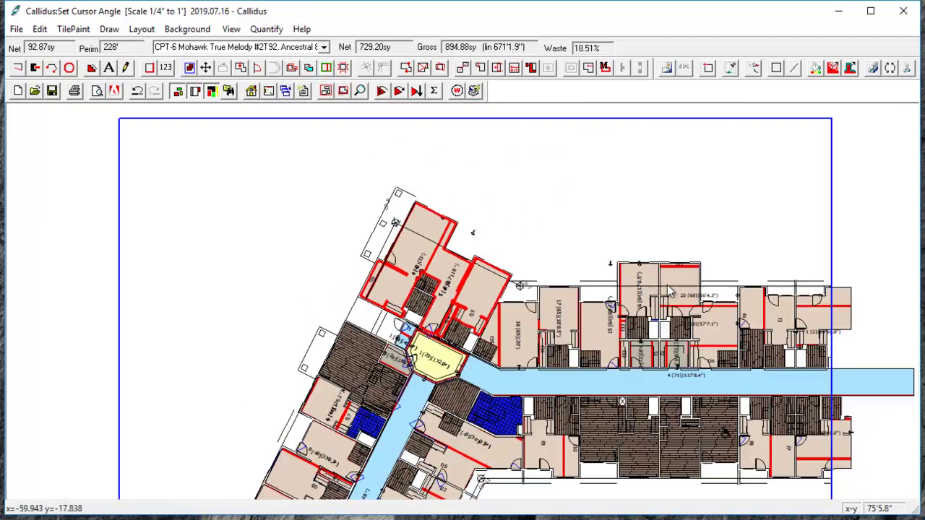
{"action": "scroll", "coordinate": [360, 304], "scroll_direction": "up", "scroll_amount": 2}
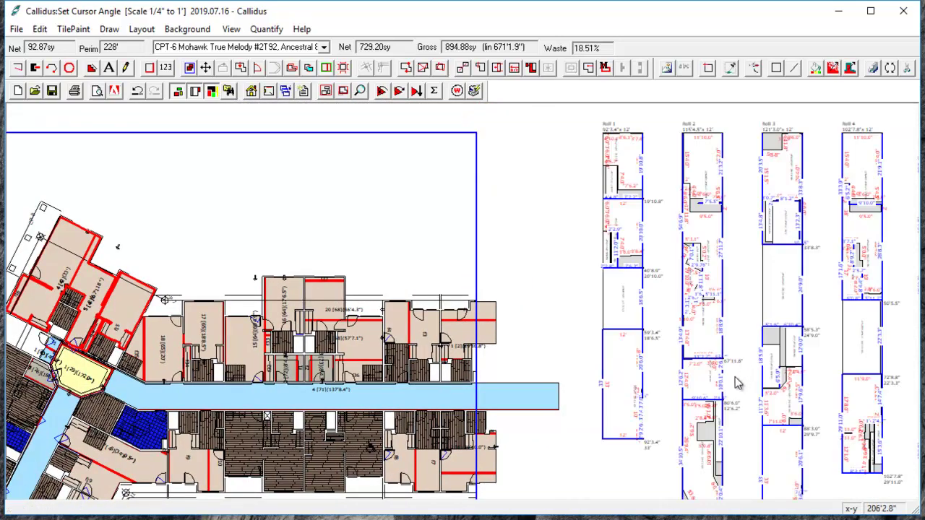
{"action": "scroll", "coordinate": [733, 382], "scroll_direction": "down", "scroll_amount": 3}
{"action": "scroll", "coordinate": [512, 311], "scroll_direction": "up", "scroll_amount": 4}
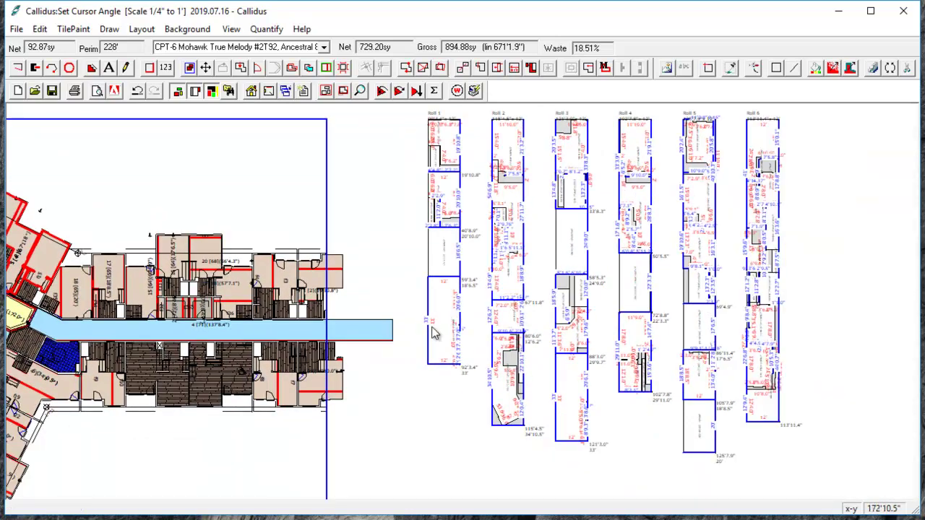
{"action": "scroll", "coordinate": [472, 351], "scroll_direction": "up", "scroll_amount": 4}
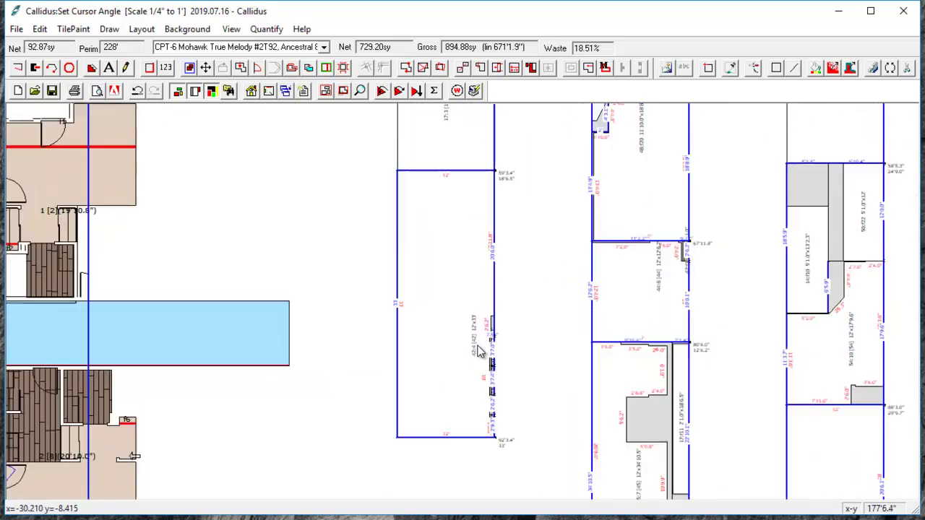
{"action": "scroll", "coordinate": [484, 353], "scroll_direction": "up", "scroll_amount": 1}
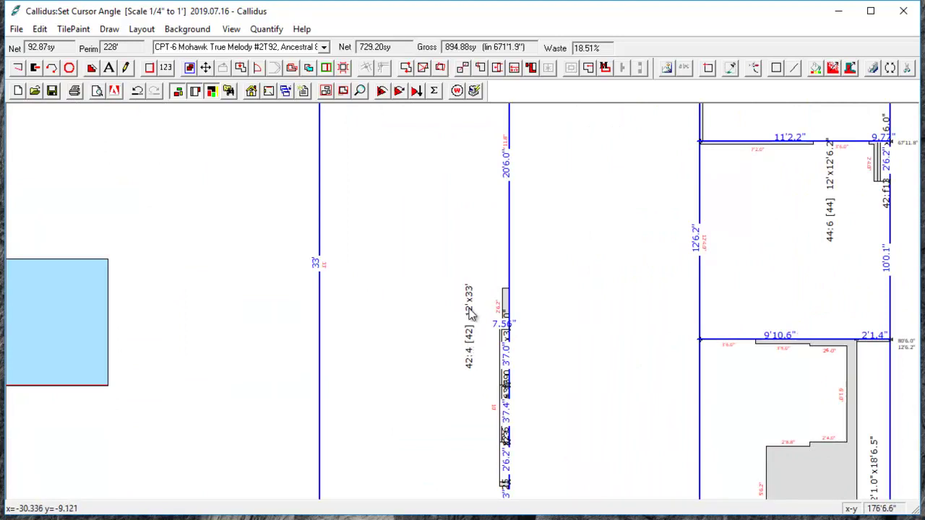
{"action": "scroll", "coordinate": [499, 347], "scroll_direction": "up", "scroll_amount": 1}
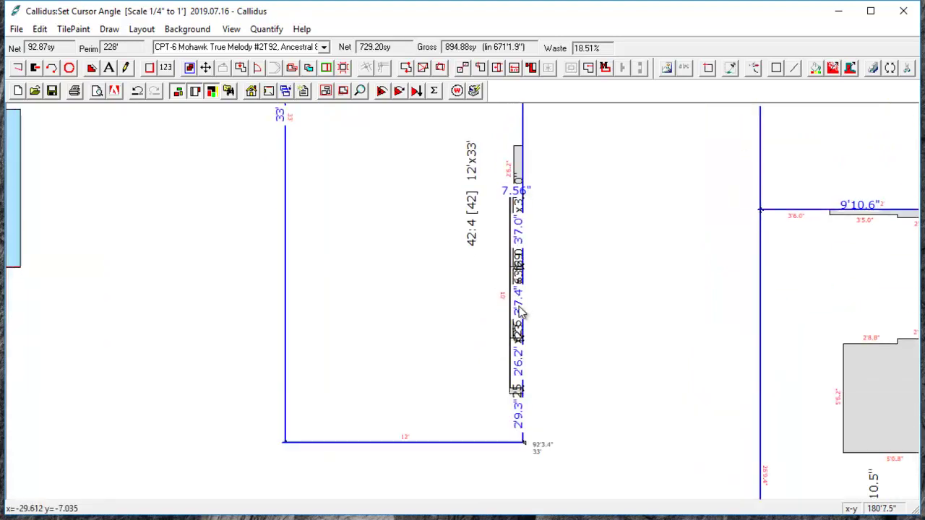
{"action": "scroll", "coordinate": [522, 325], "scroll_direction": "up", "scroll_amount": 2}
{"action": "scroll", "coordinate": [524, 327], "scroll_direction": "up", "scroll_amount": 2}
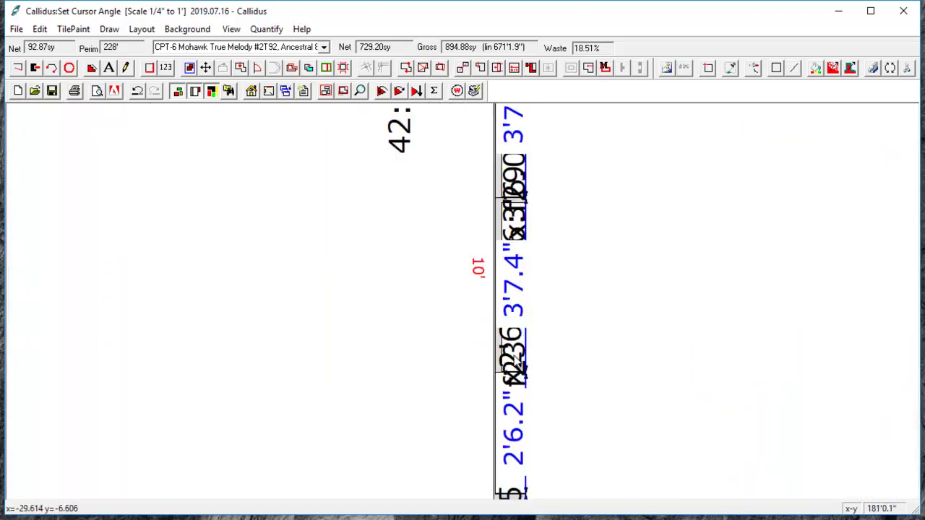
{"action": "scroll", "coordinate": [517, 361], "scroll_direction": "down", "scroll_amount": 5}
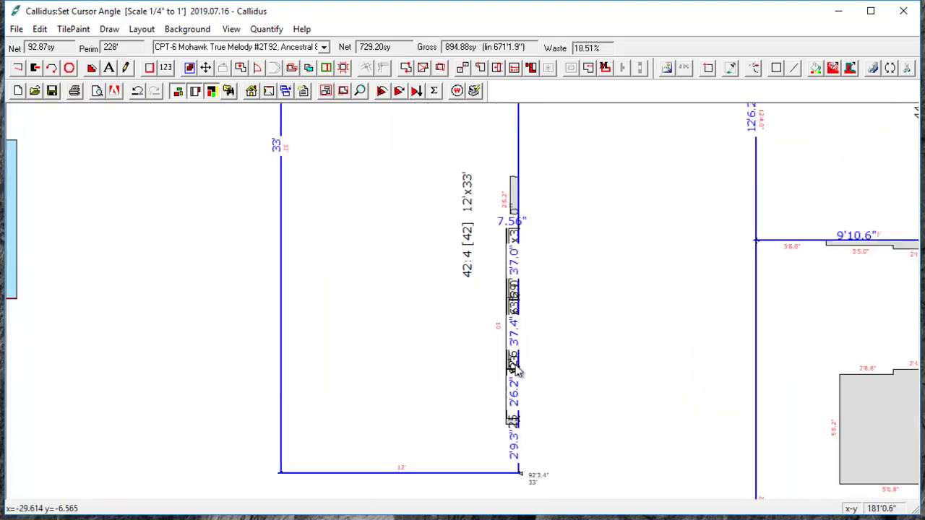
{"action": "scroll", "coordinate": [517, 347], "scroll_direction": "down", "scroll_amount": 4}
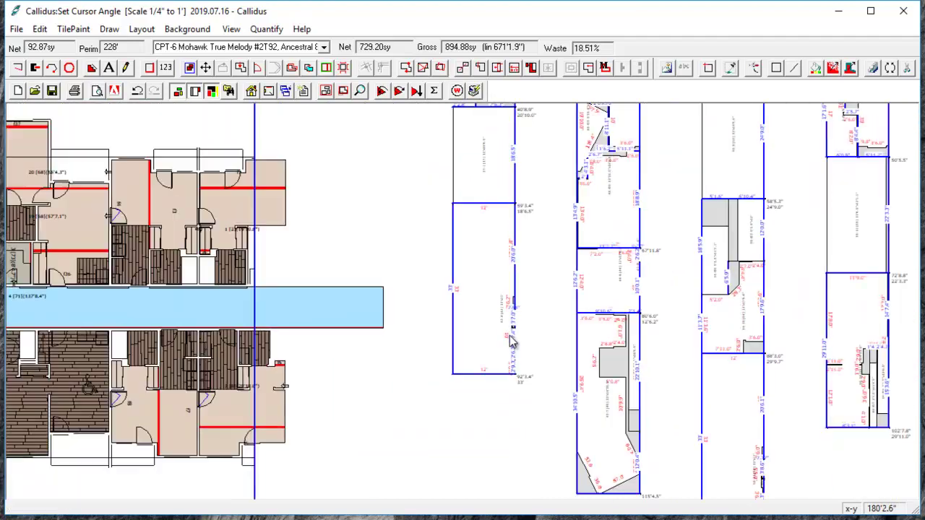
Step: Return to the CP-8 unit in the floor plan and inspect its cut labels and filler f16
{"action": "key", "text": "Left"}
{"action": "key", "text": "Left"}
{"action": "key", "text": "Up"}
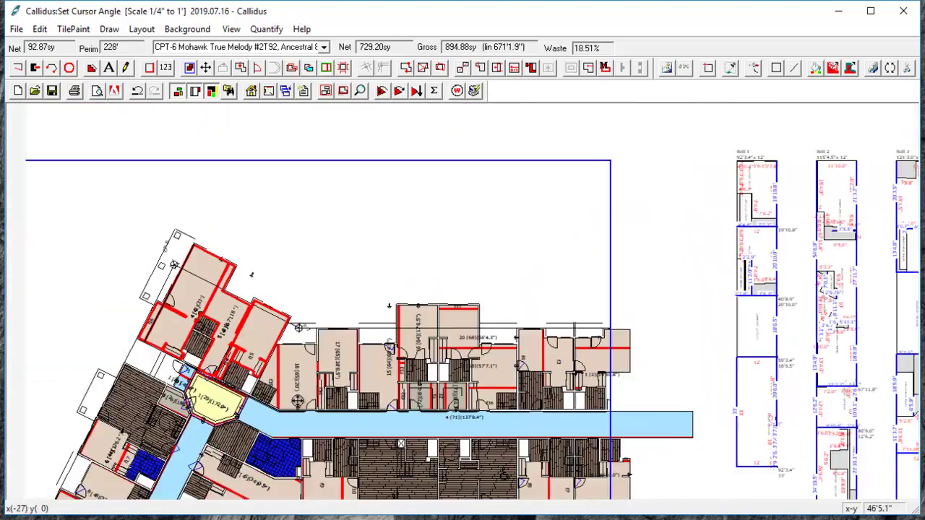
{"action": "scroll", "coordinate": [401, 365], "scroll_direction": "up", "scroll_amount": 4}
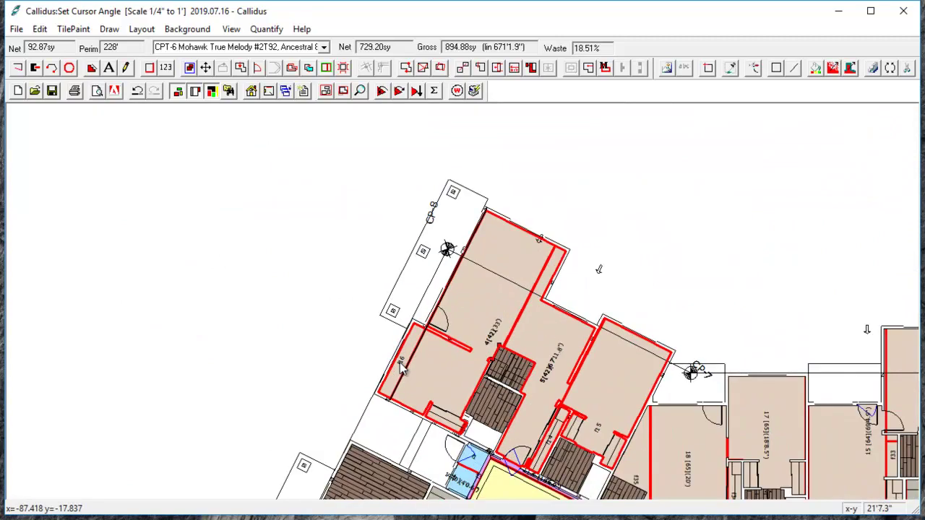
{"action": "scroll", "coordinate": [402, 368], "scroll_direction": "up", "scroll_amount": 1}
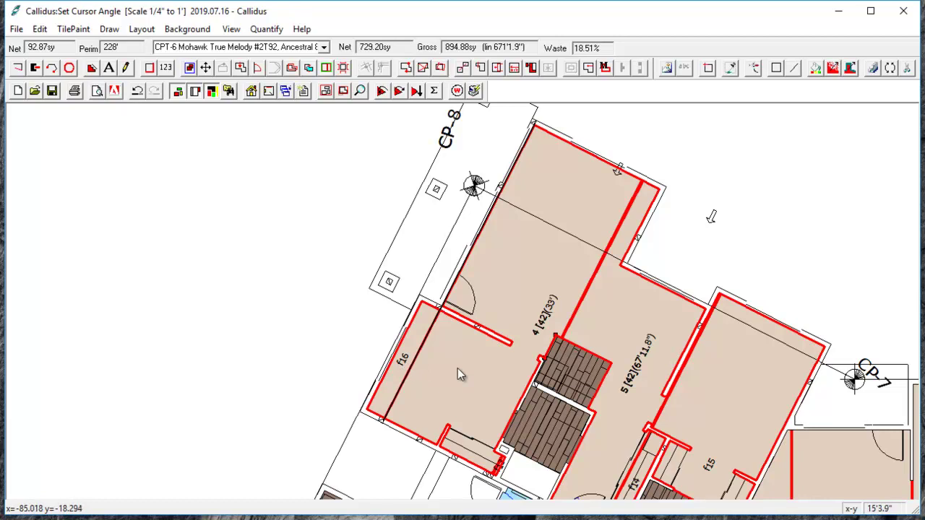
{"action": "left_click_drag", "start_coordinate": [599, 398], "coordinate": [433, 346]}
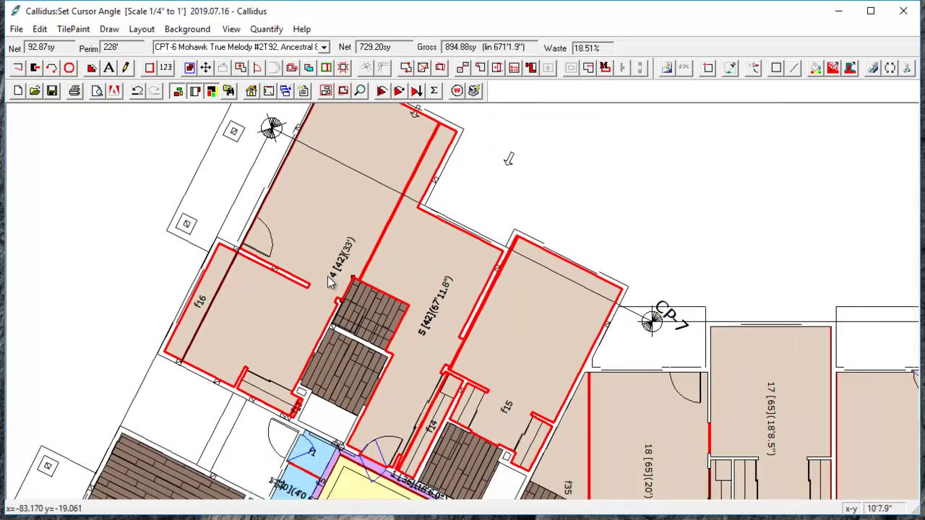
{"action": "scroll", "coordinate": [329, 282], "scroll_direction": "down", "scroll_amount": 1}
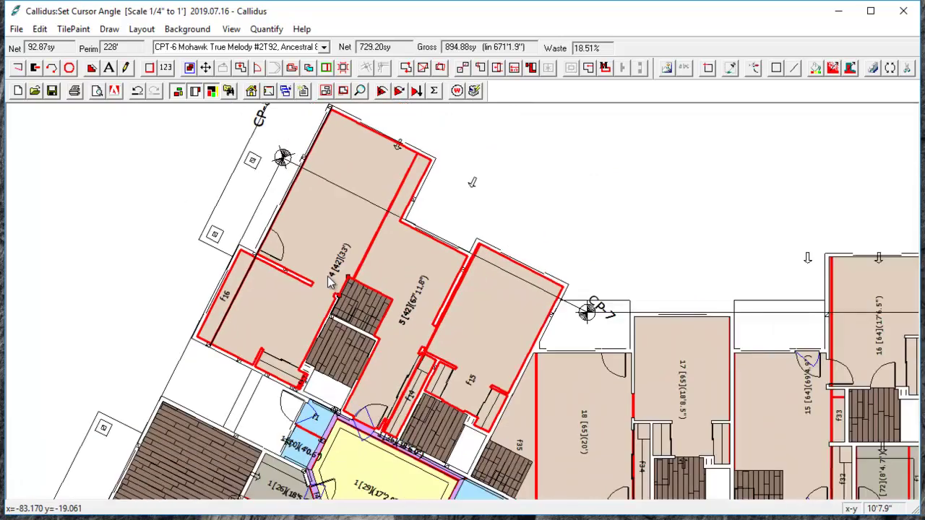
Step: Hide the plan's solid material fills and display the hatched fillers and waste pieces with their connecting lines
{"action": "left_click", "coordinate": [178, 91]}
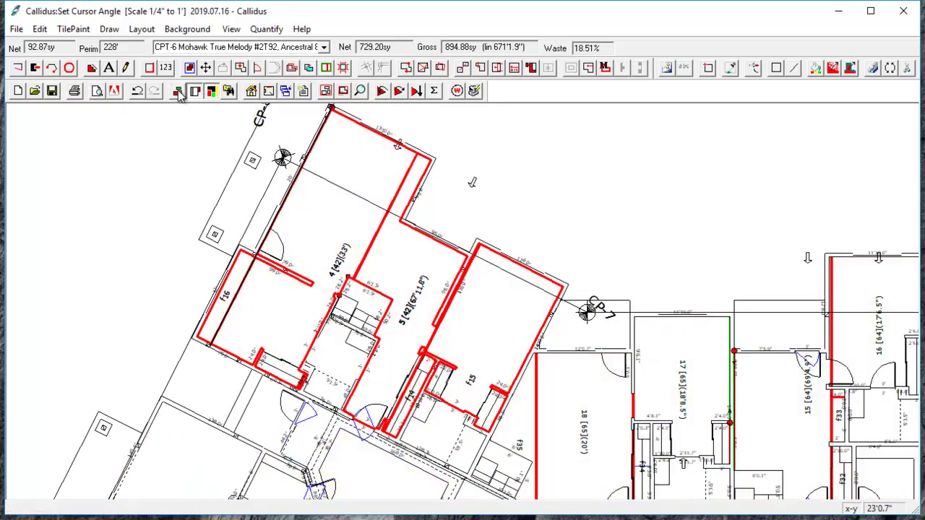
{"action": "left_click", "coordinate": [195, 92]}
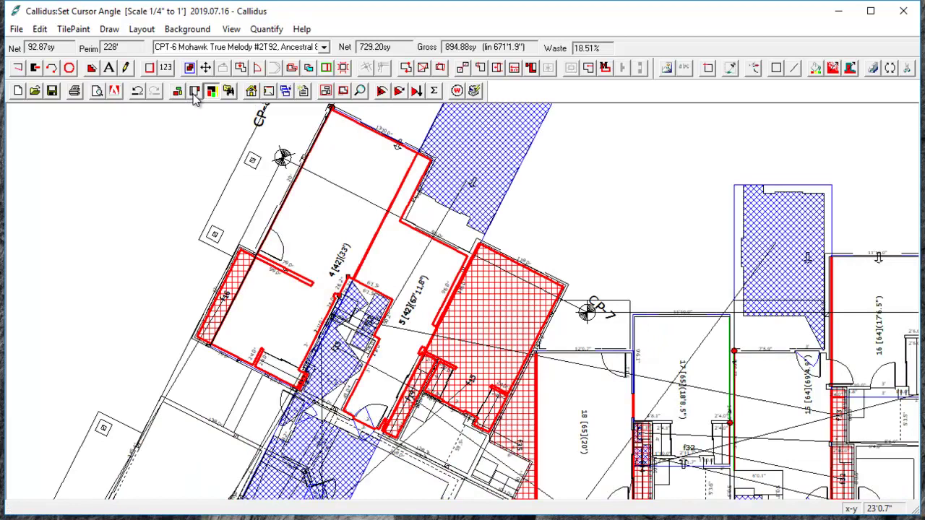
{"action": "scroll", "coordinate": [246, 397], "scroll_direction": "down", "scroll_amount": 3}
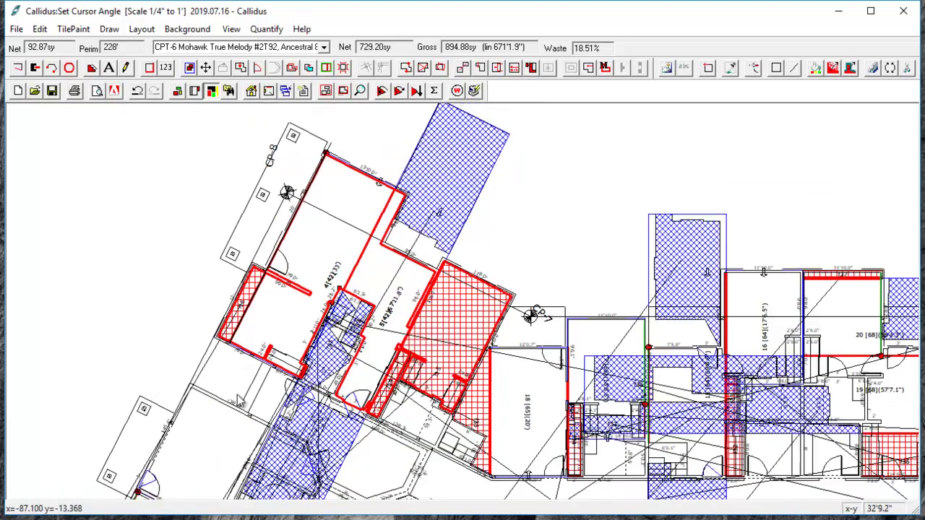
Step: Examine the red fillers, blue waste pieces and the lines linking them across the units of both wings
{"action": "scroll", "coordinate": [388, 215], "scroll_direction": "down", "scroll_amount": 1}
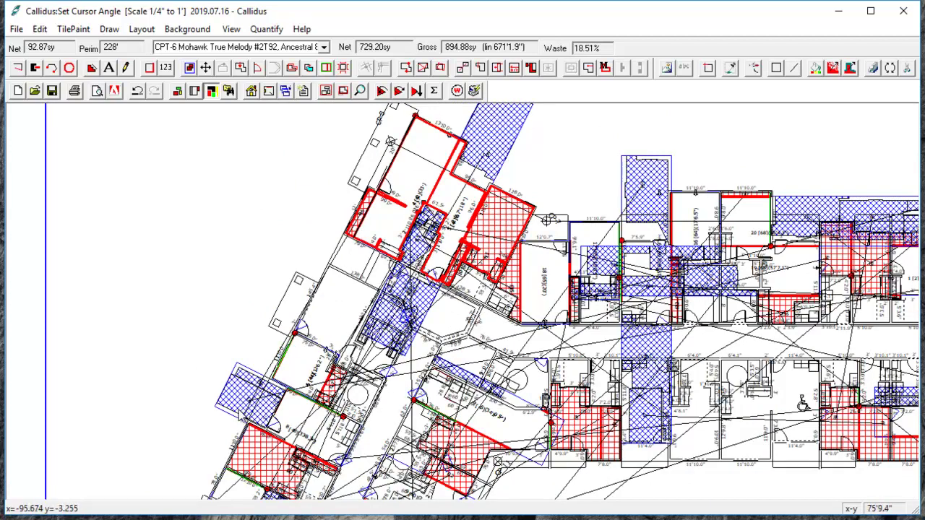
{"action": "scroll", "coordinate": [366, 220], "scroll_direction": "up", "scroll_amount": 1}
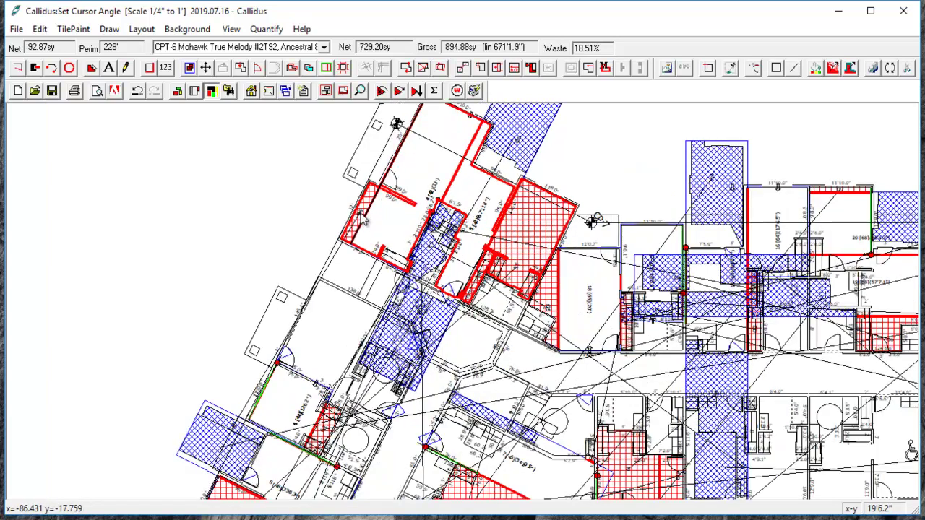
{"action": "scroll", "coordinate": [363, 218], "scroll_direction": "up", "scroll_amount": 1}
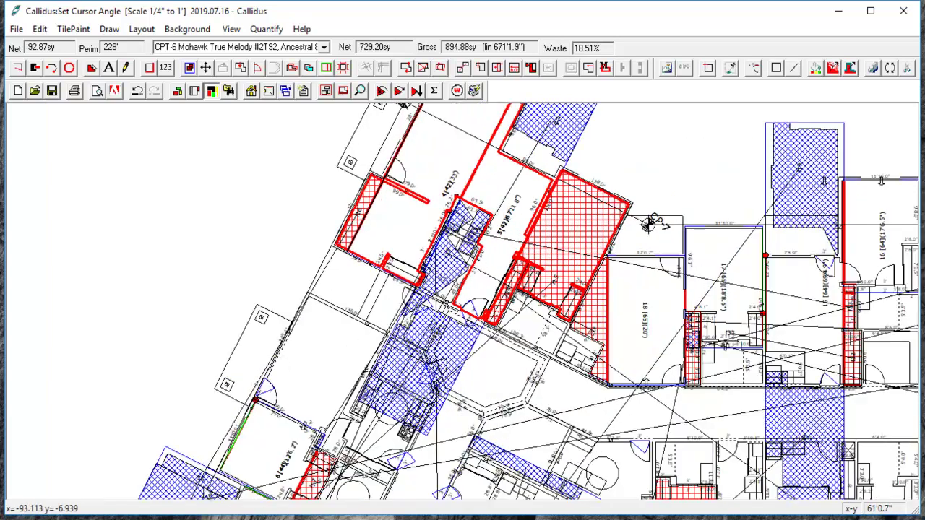
{"action": "mouse_move", "coordinate": [207, 492]}
{"action": "left_mouse_down"}
{"action": "mouse_move", "coordinate": [314, 300]}
{"action": "mouse_move", "coordinate": [357, 175]}
{"action": "left_mouse_up"}
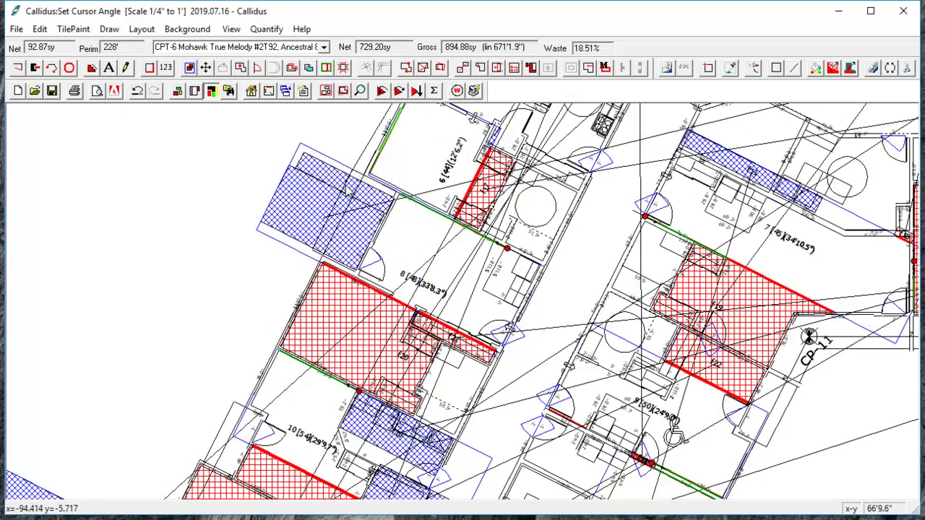
{"action": "scroll", "coordinate": [346, 190], "scroll_direction": "down", "scroll_amount": 2}
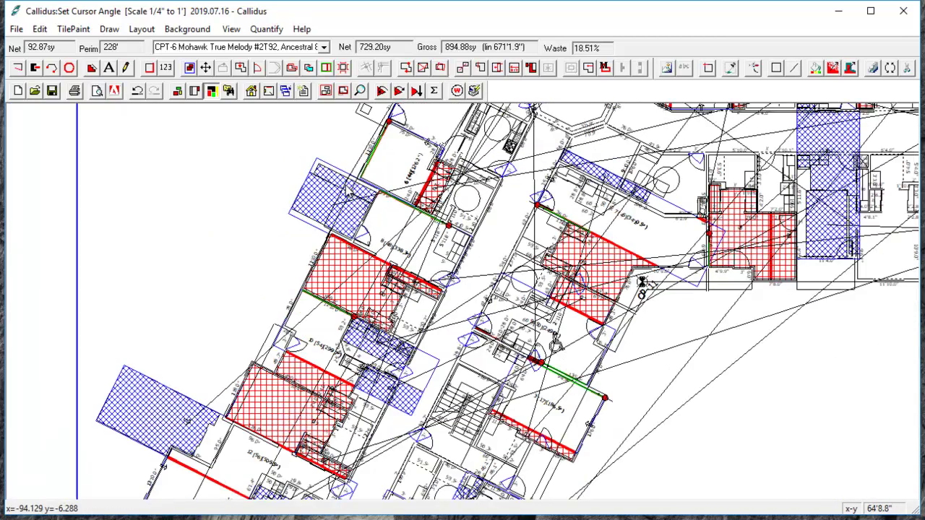
{"action": "scroll", "coordinate": [346, 192], "scroll_direction": "down", "scroll_amount": 2}
{"action": "scroll", "coordinate": [209, 281], "scroll_direction": "up", "scroll_amount": 1}
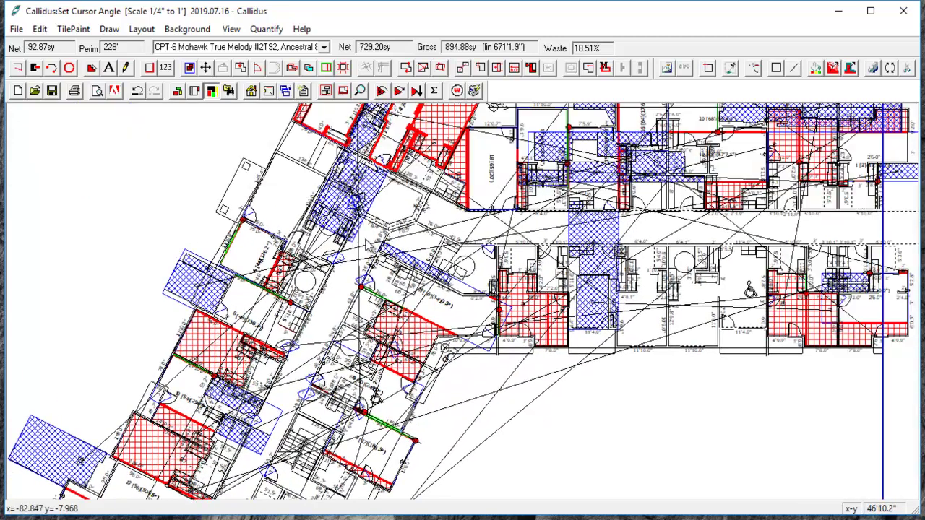
{"action": "scroll", "coordinate": [422, 258], "scroll_direction": "down", "scroll_amount": 1}
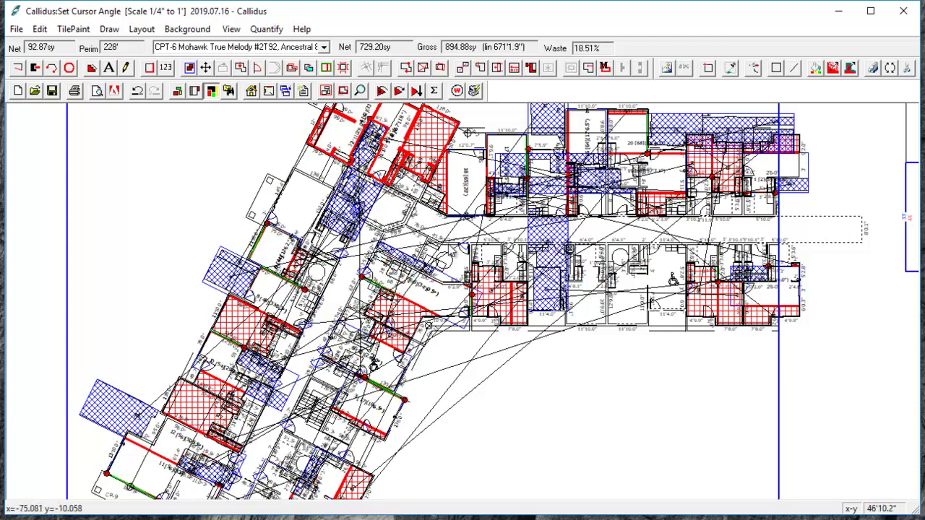
Step: Review the general options for fillers, cuts and seam display in the global settings and accept the dialog
{"action": "left_click", "coordinate": [303, 92]}
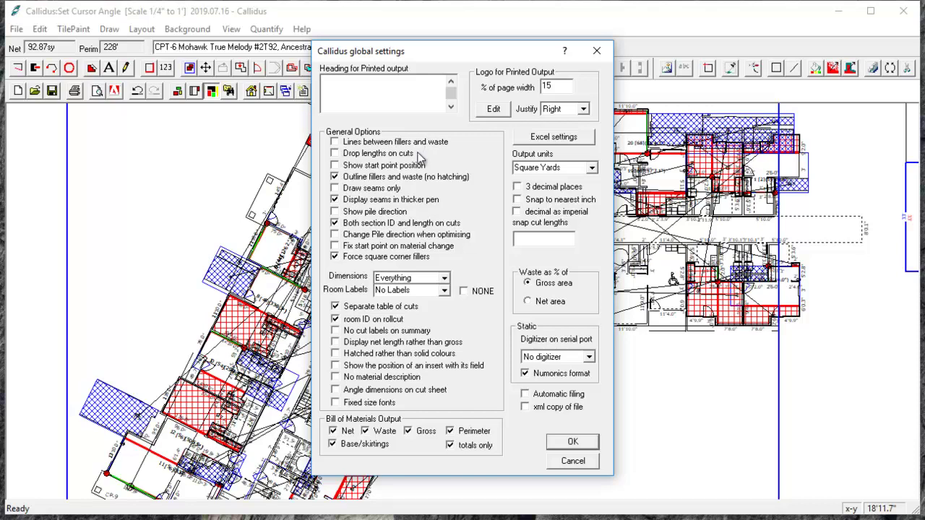
{"action": "left_click", "coordinate": [334, 200]}
{"action": "left_click", "coordinate": [582, 439]}
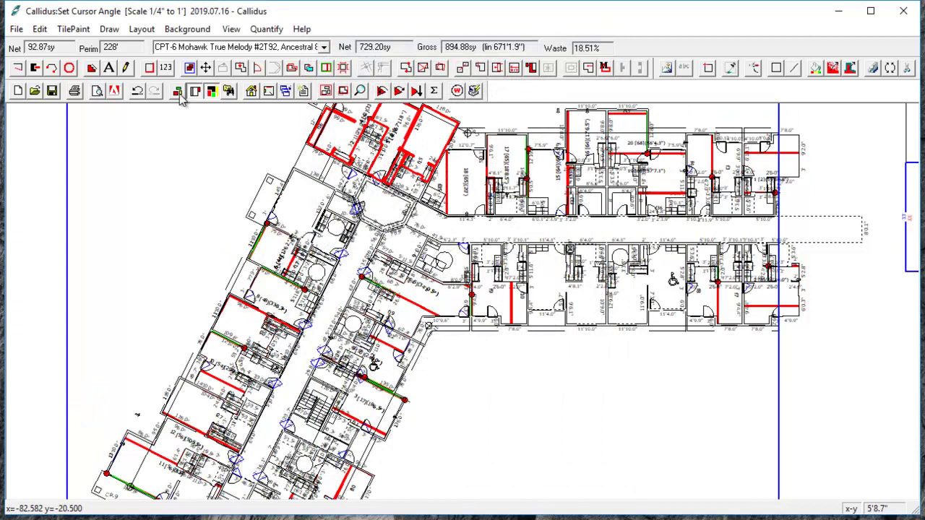
Step: Restore the solid material fills and return to the CP-8 unit in the floor plan
{"action": "left_click", "coordinate": [179, 92]}
{"action": "scroll", "coordinate": [373, 365], "scroll_direction": "up", "scroll_amount": 3}
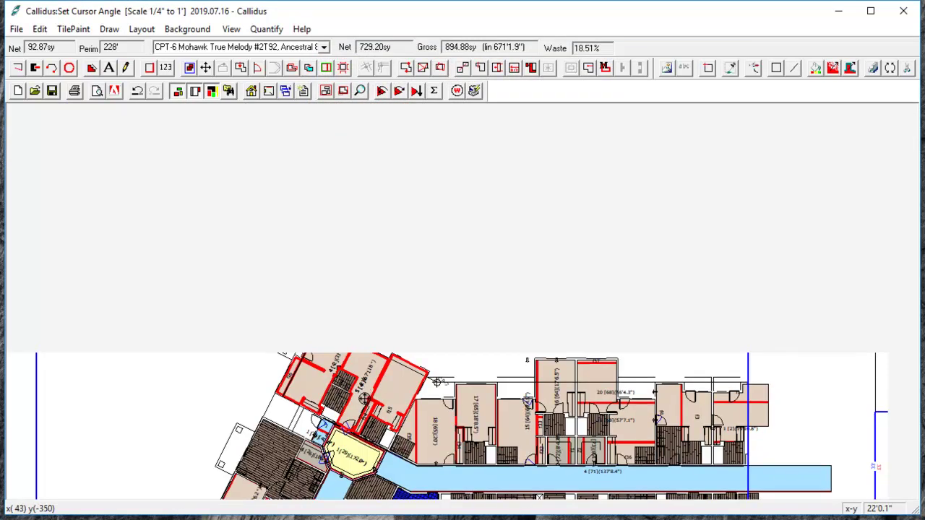
{"action": "scroll", "coordinate": [342, 383], "scroll_direction": "up", "scroll_amount": 1}
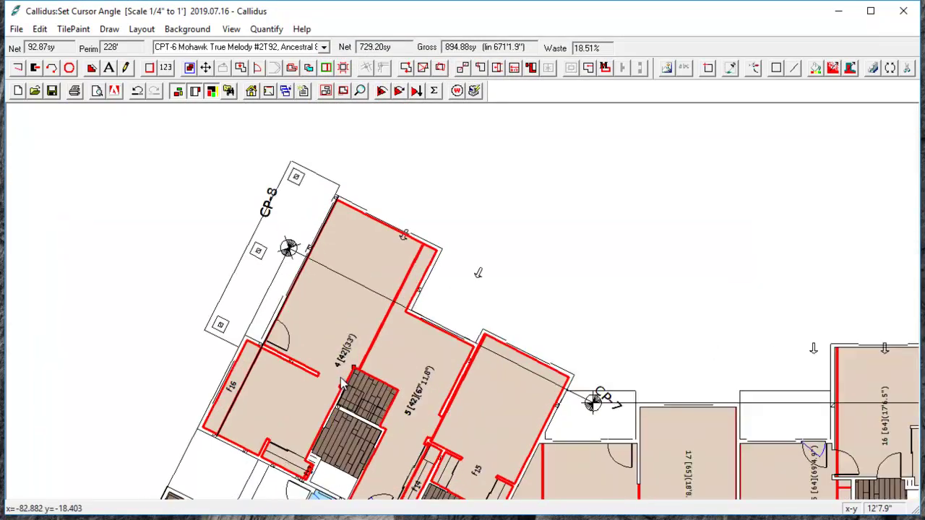
{"action": "scroll", "coordinate": [342, 383], "scroll_direction": "up", "scroll_amount": 2}
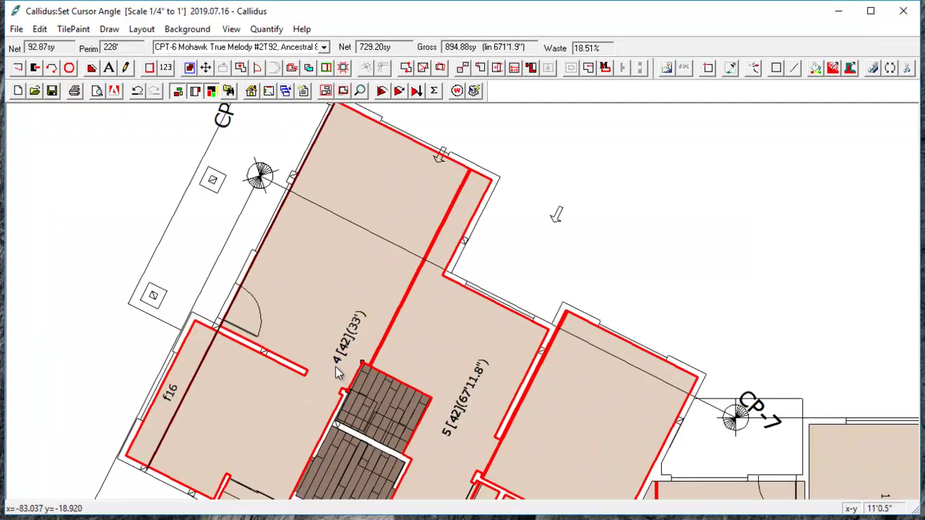
Step: Try starting CP-8's seam layout from the f16 bedroom's inner wall, then from the partition beside cut 5, and replan the material
{"action": "left_click", "coordinate": [282, 370]}
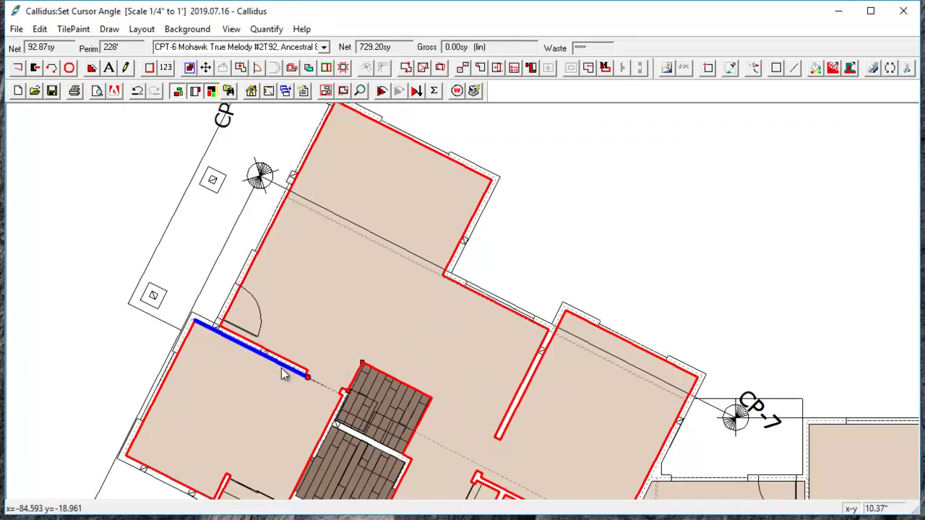
{"action": "scroll", "coordinate": [283, 379], "scroll_direction": "down", "scroll_amount": 1}
{"action": "left_click_drag", "start_coordinate": [277, 446], "coordinate": [293, 372]}
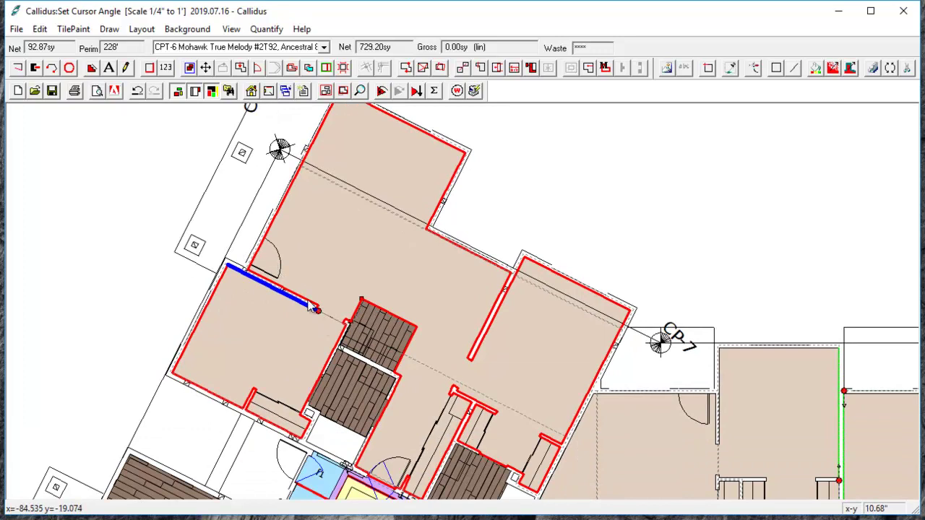
{"action": "left_click", "coordinate": [492, 303]}
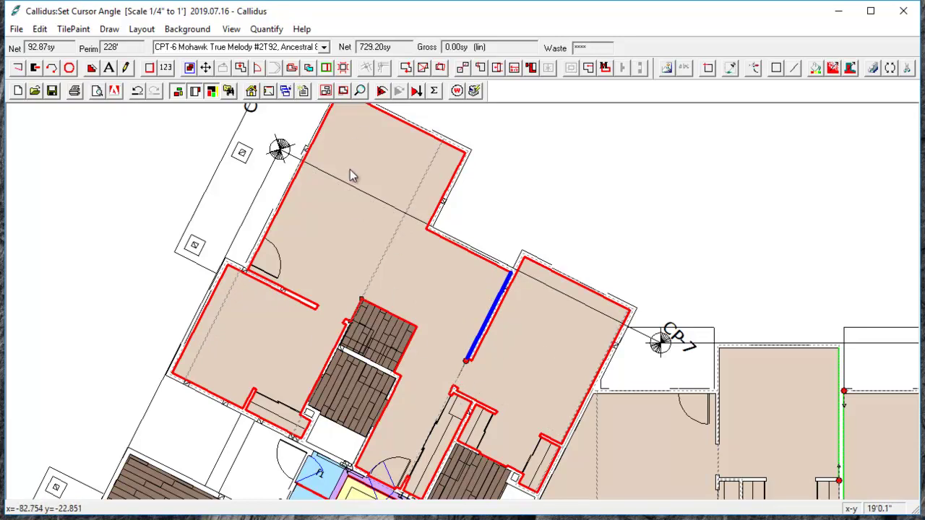
{"action": "left_click", "coordinate": [382, 91]}
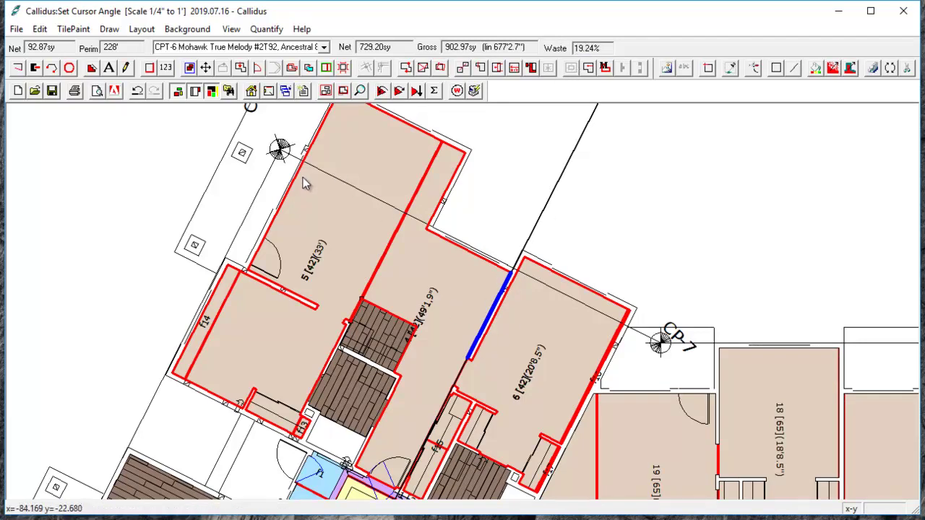
Step: Replan the material with CP-8's long outer wall beside cut 4 as the seam starting wall
{"action": "left_click", "coordinate": [382, 91]}
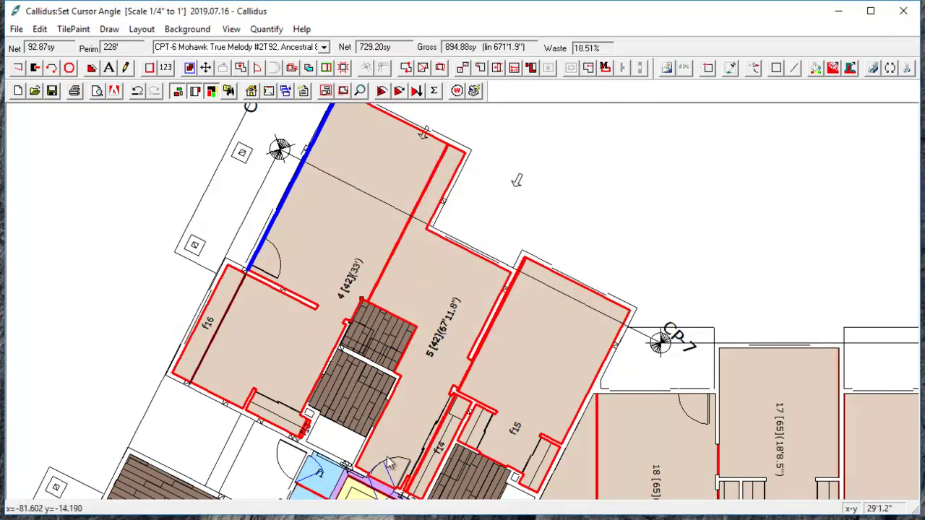
{"action": "left_click_drag", "start_coordinate": [449, 329], "coordinate": [433, 297]}
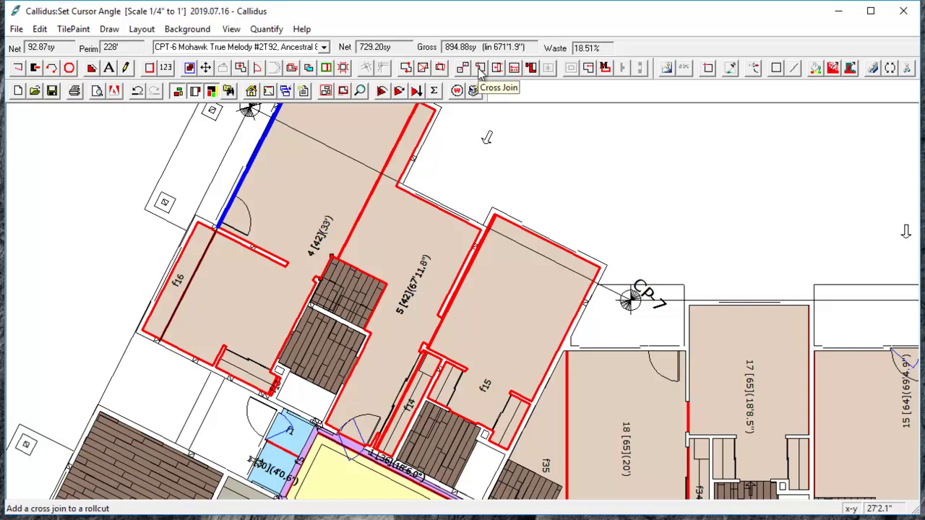
Step: Add a cross join partway along filler f16 in the CP-8 unit and replan the material
{"action": "left_click", "coordinate": [481, 70]}
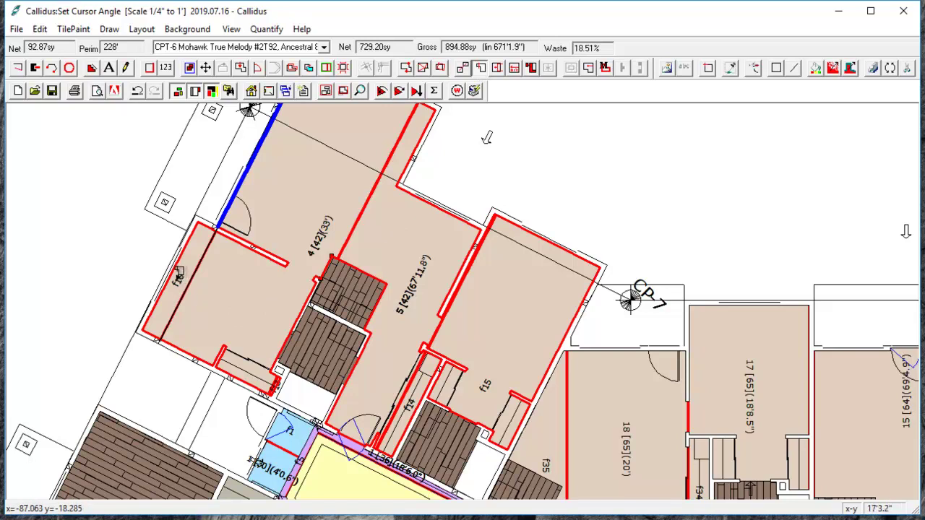
{"action": "left_click", "coordinate": [179, 276]}
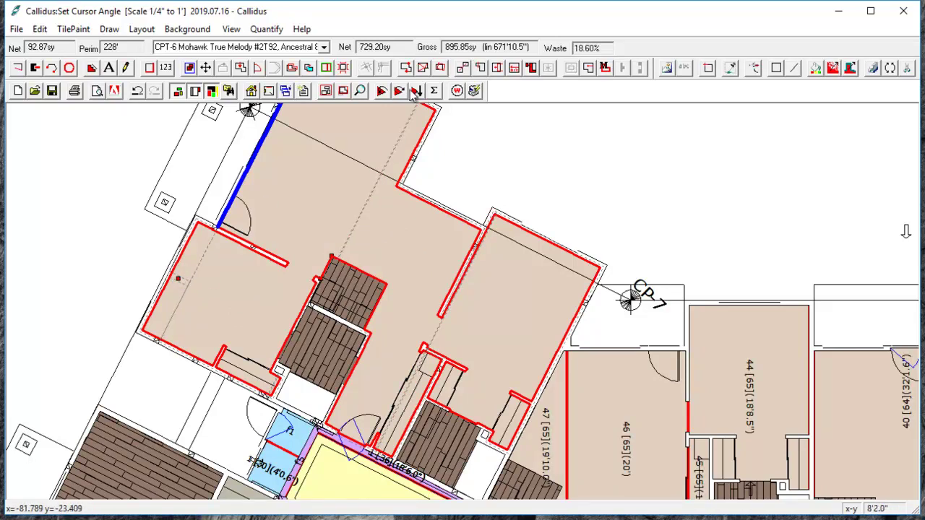
{"action": "left_click", "coordinate": [382, 91]}
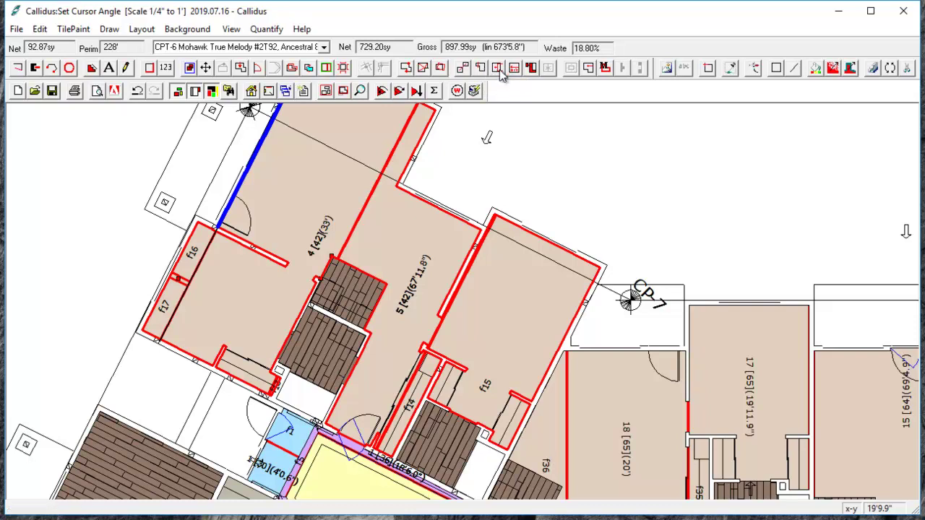
Step: Apply a seam width reduction with a required seam of 5'5.3'' to cut 5 in CP-8 and replan the material
{"action": "left_click", "coordinate": [498, 70]}
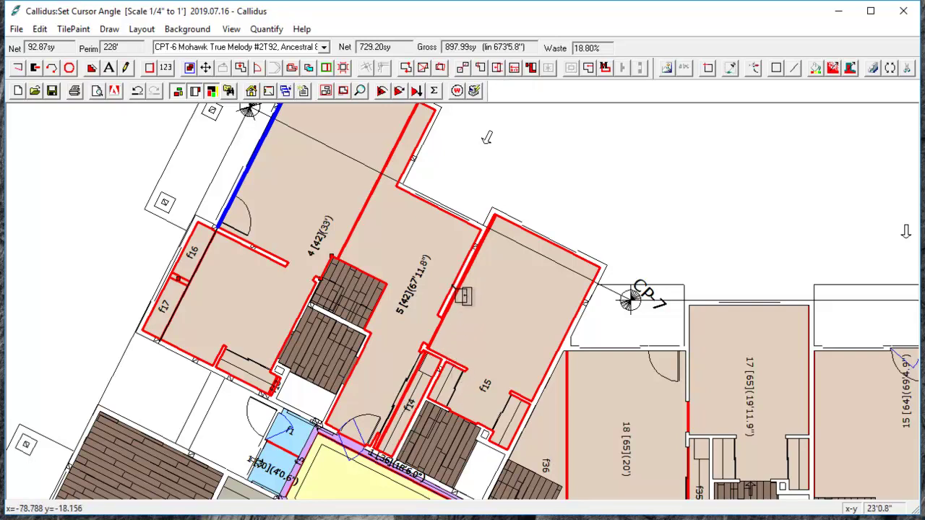
{"action": "scroll", "coordinate": [486, 137], "scroll_direction": "down", "scroll_amount": 5}
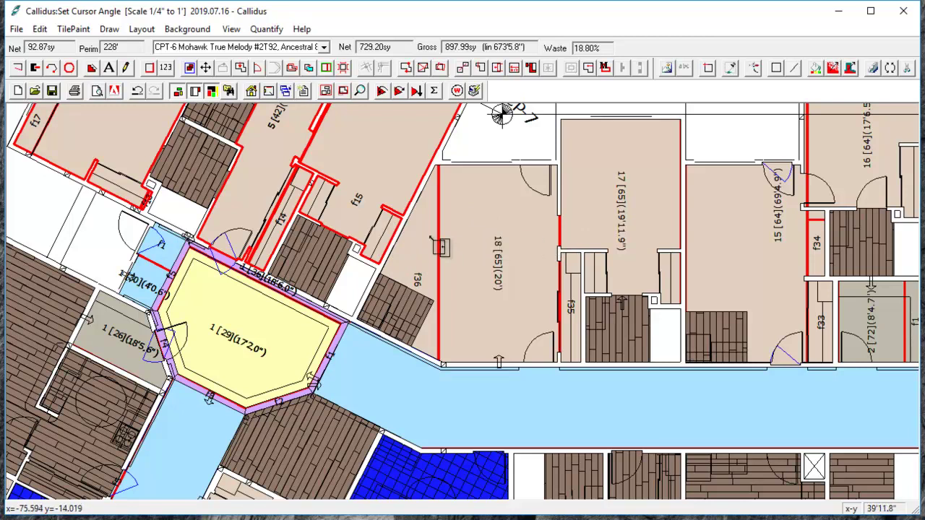
{"action": "scroll", "coordinate": [437, 246], "scroll_direction": "up", "scroll_amount": 5}
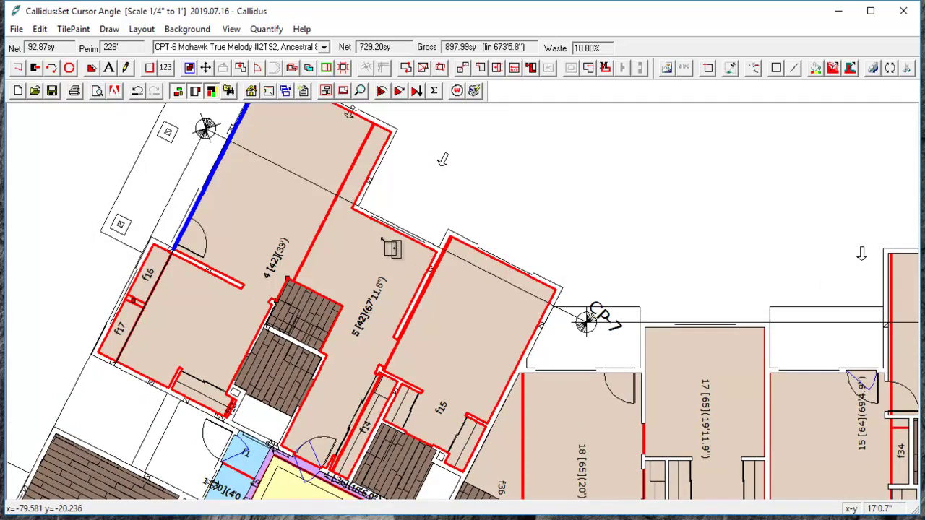
{"action": "left_click", "coordinate": [387, 249]}
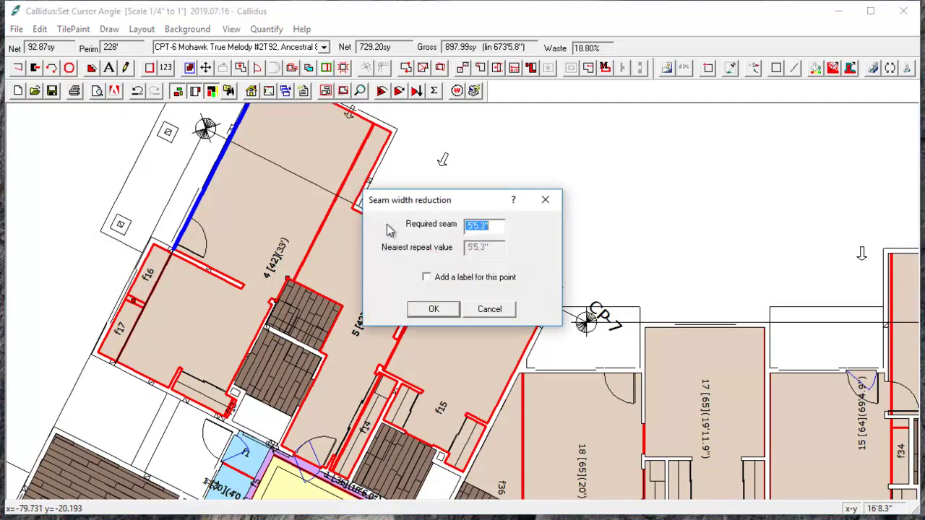
{"action": "left_click", "coordinate": [433, 309]}
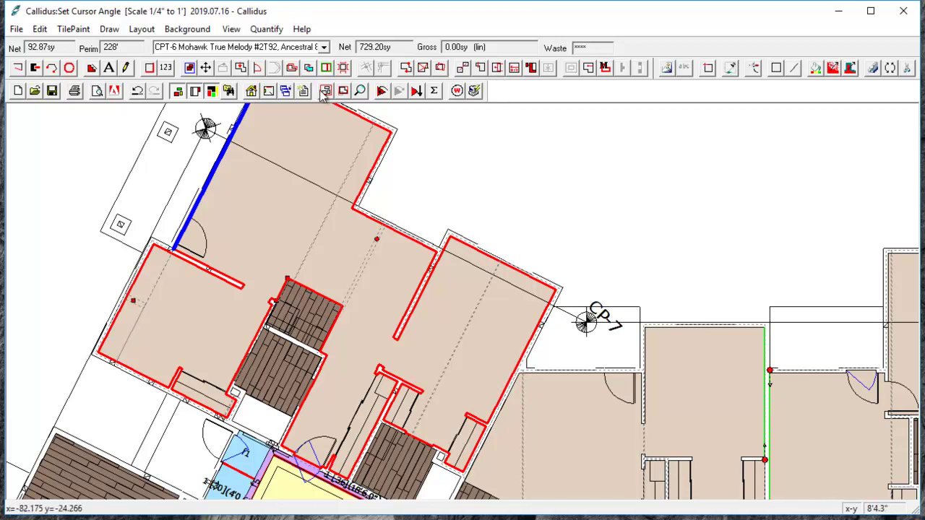
{"action": "left_click", "coordinate": [382, 91]}
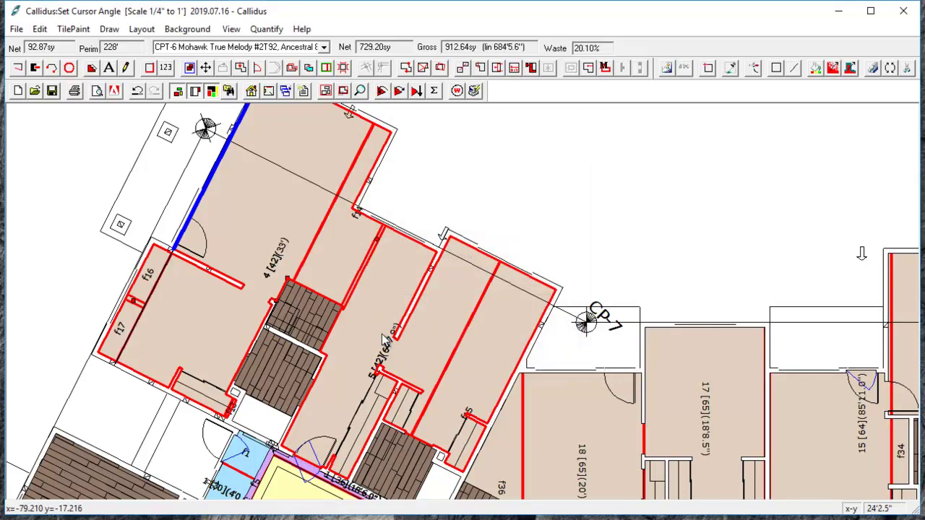
{"action": "scroll", "coordinate": [385, 339], "scroll_direction": "down", "scroll_amount": 2}
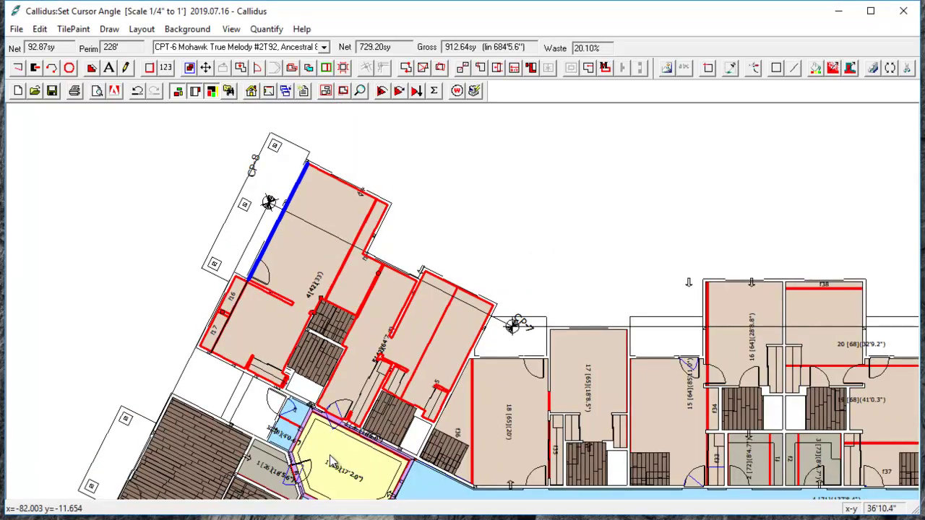
{"action": "scroll", "coordinate": [332, 461], "scroll_direction": "up", "scroll_amount": 2}
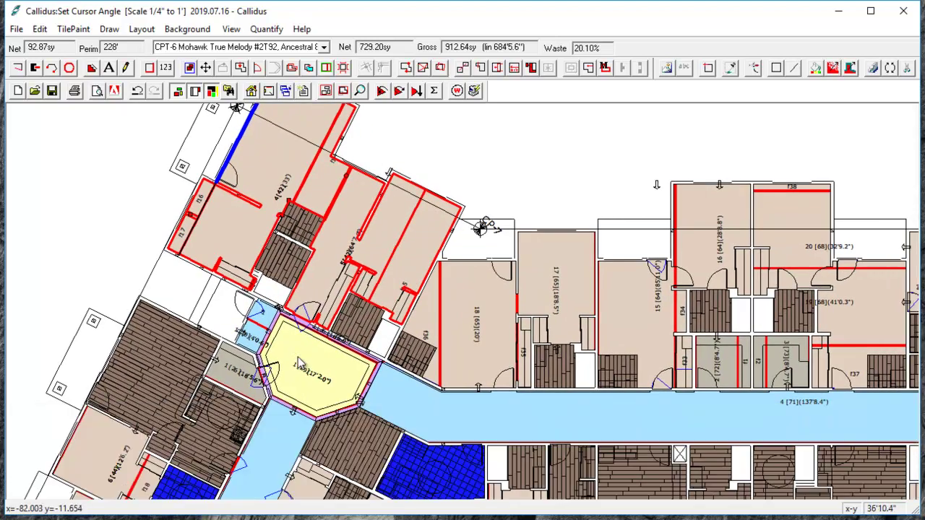